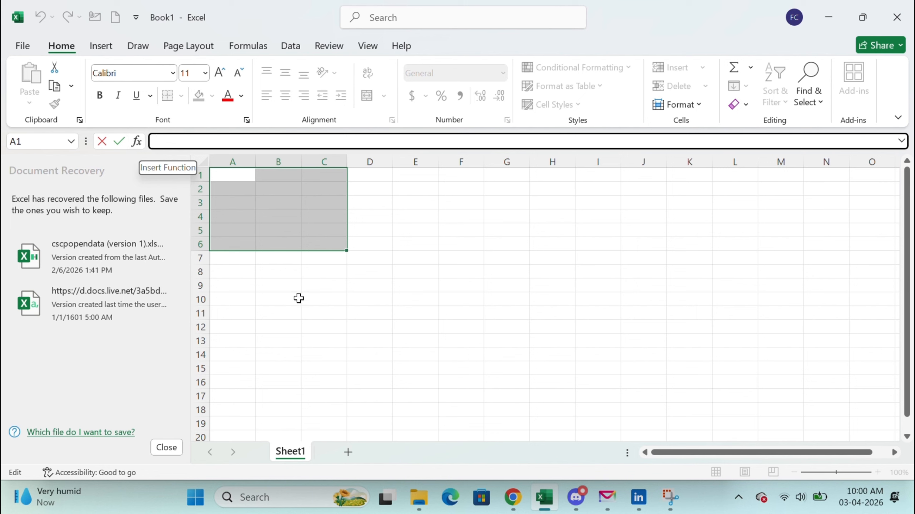
click(317, 286)
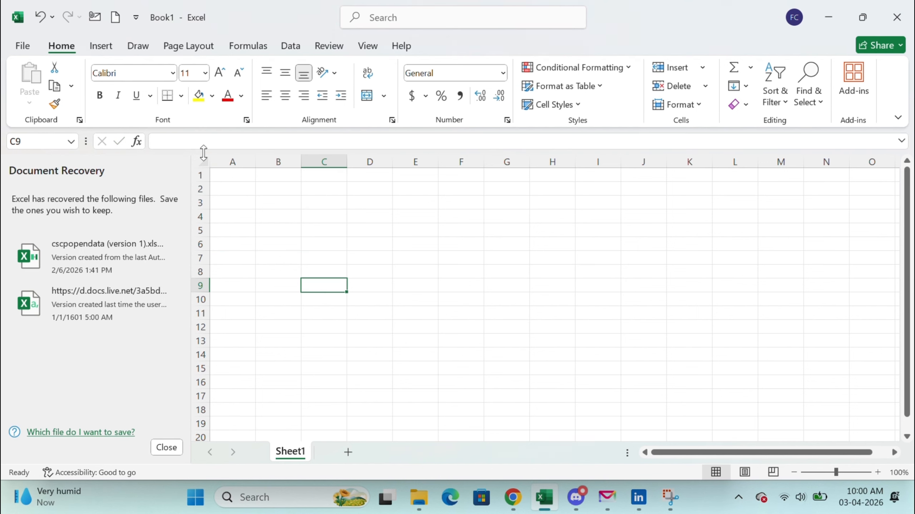
click(196, 141)
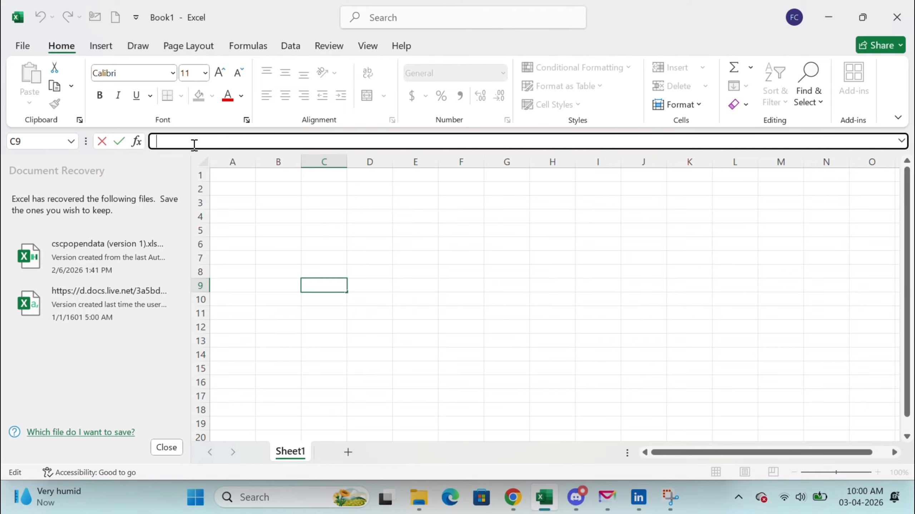
click(319, 245)
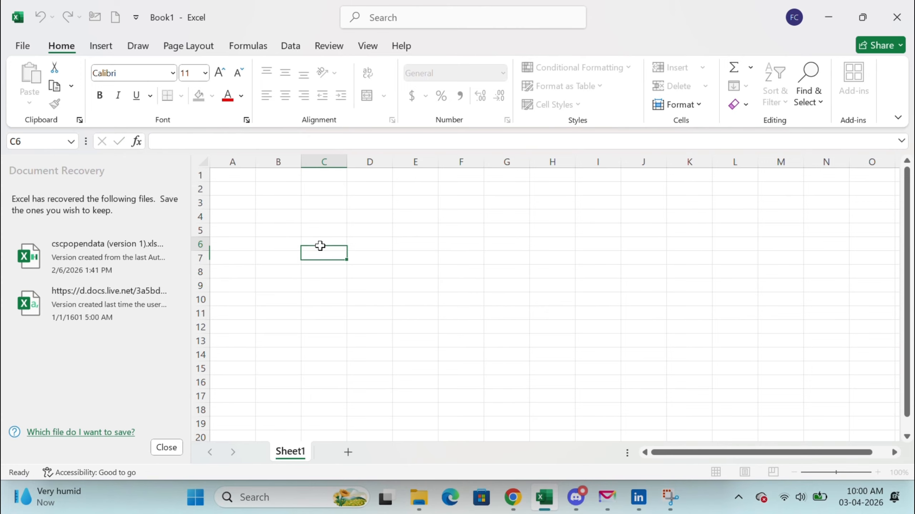
click(250, 197)
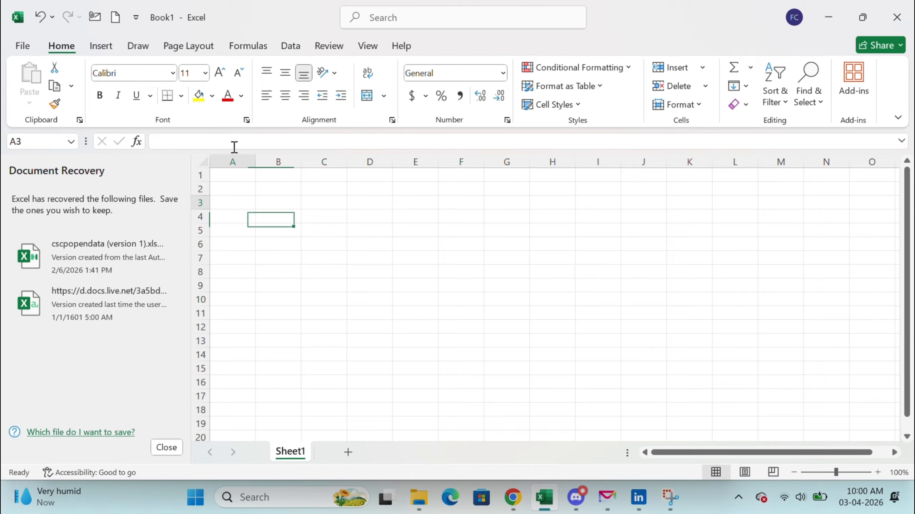
- Enlarge the formula bar to two lines and collapse it back to one line
click(235, 142)
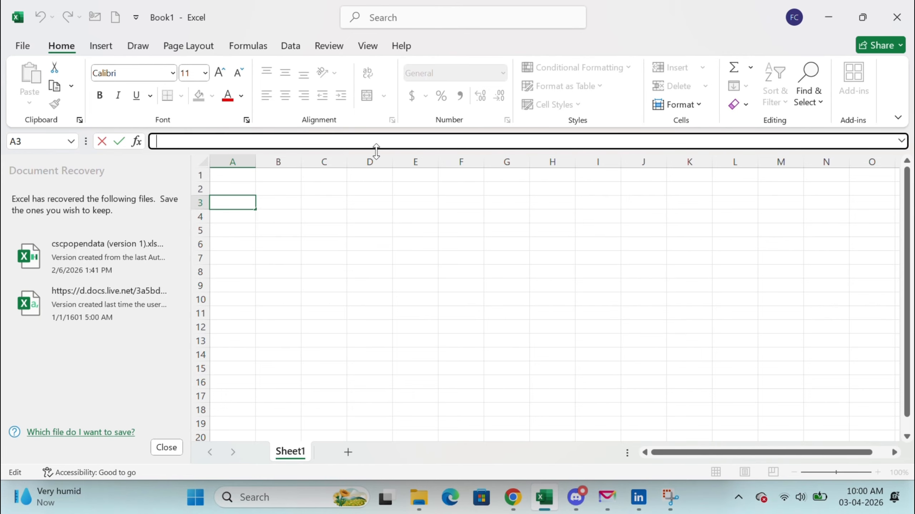
drag(376, 149, 377, 161)
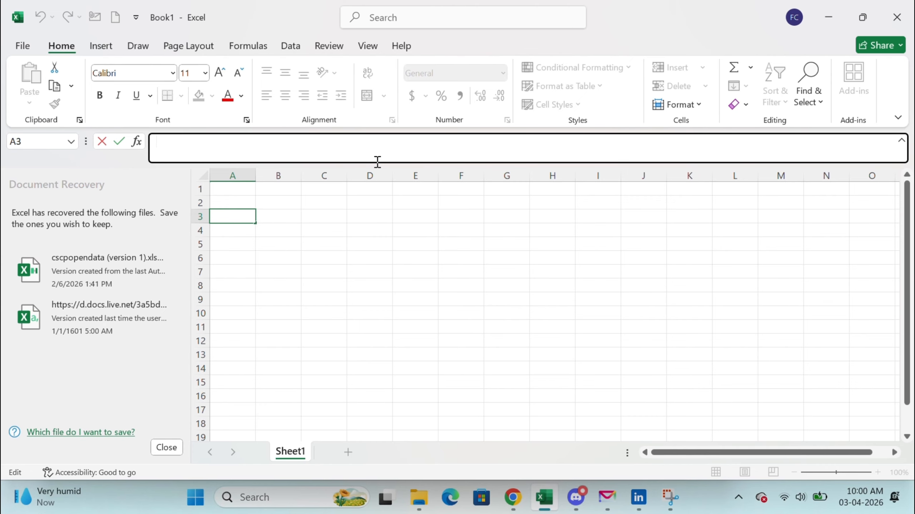
click(902, 141)
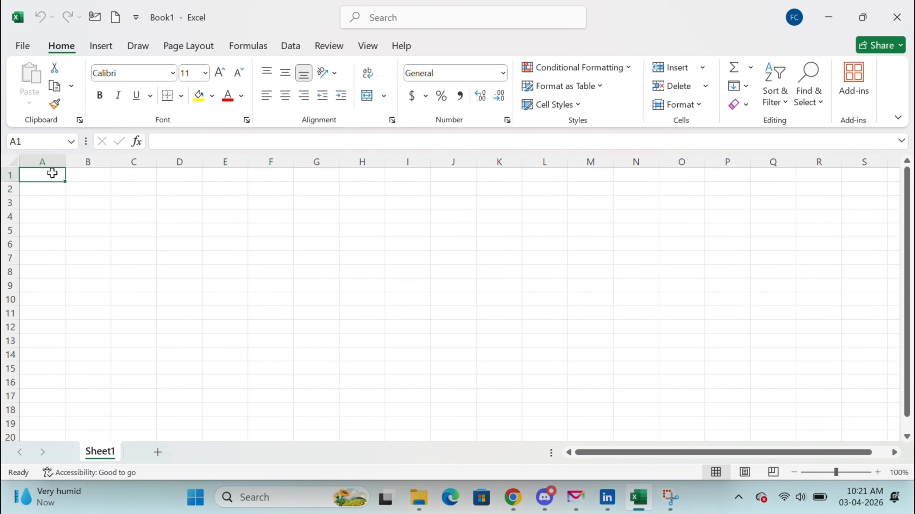
- Enter the column header EmployeeID in cell A1
click(27, 164)
click(35, 184)
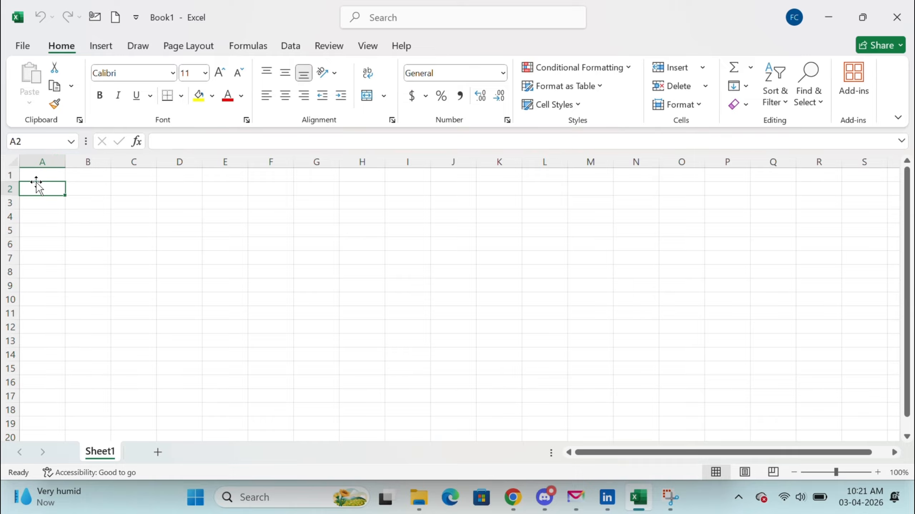
click(44, 176)
double_click(44, 176)
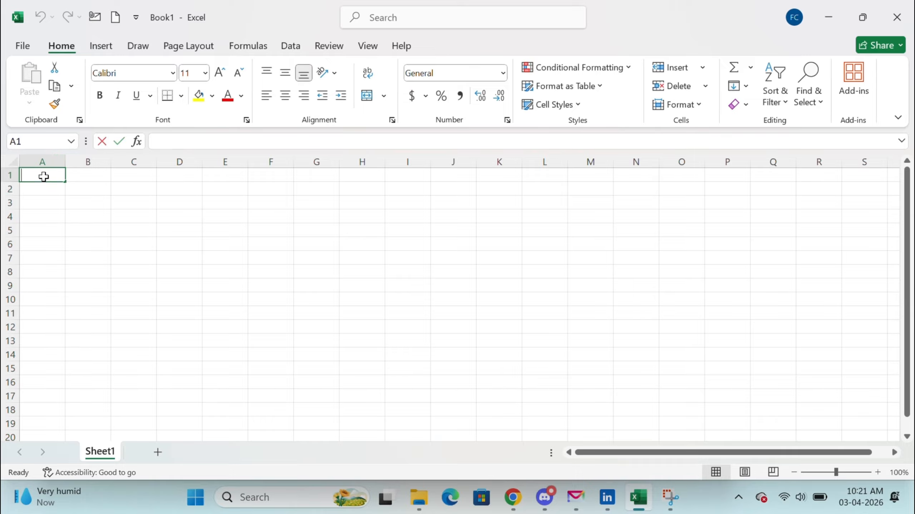
text(Emplo)
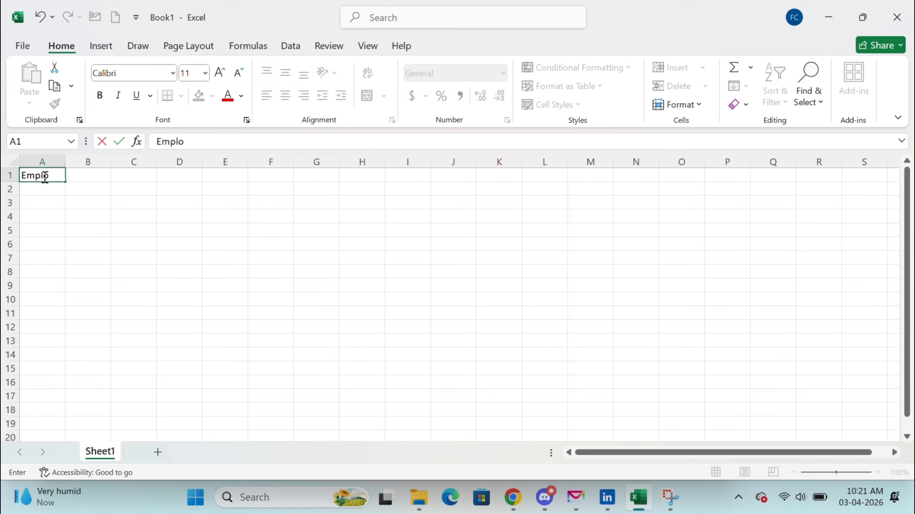
text(yeeID)
key(F2)
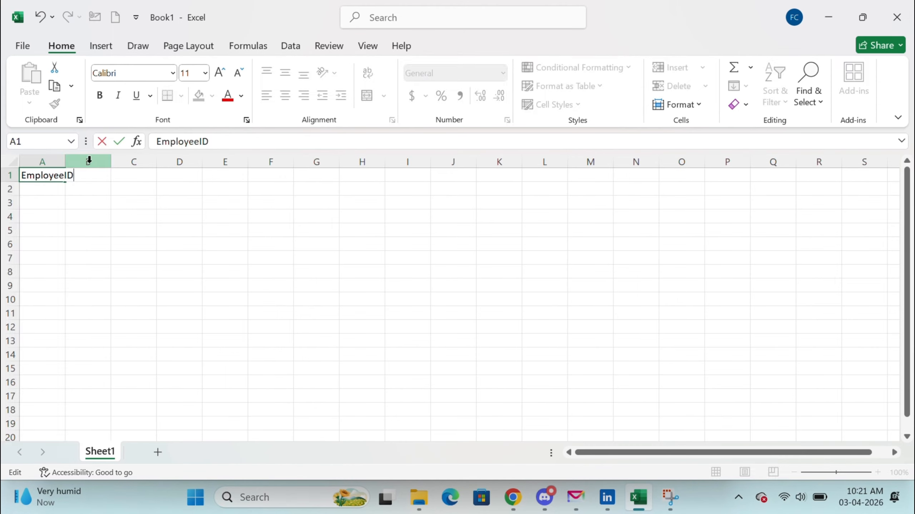
- Add the column headers Employee Name in cell B1 and Salary in cell C1
click(89, 159)
click(87, 174)
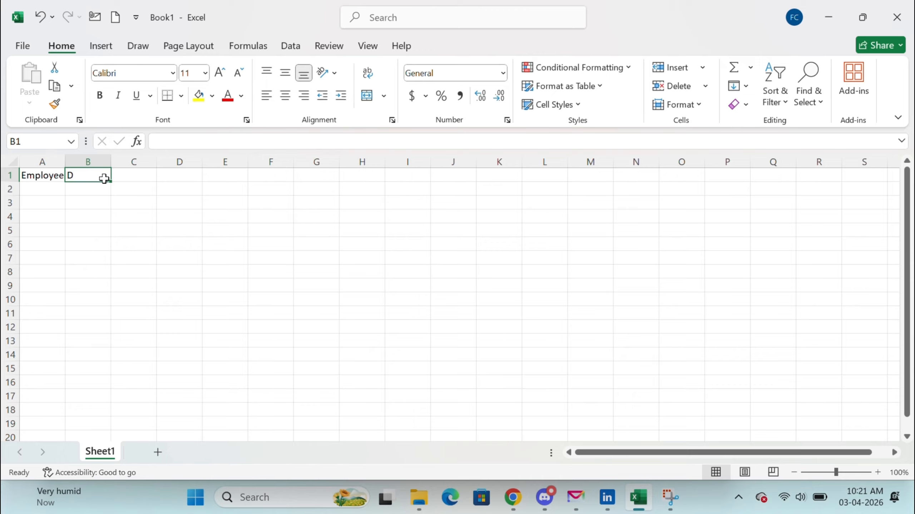
text(Empl)
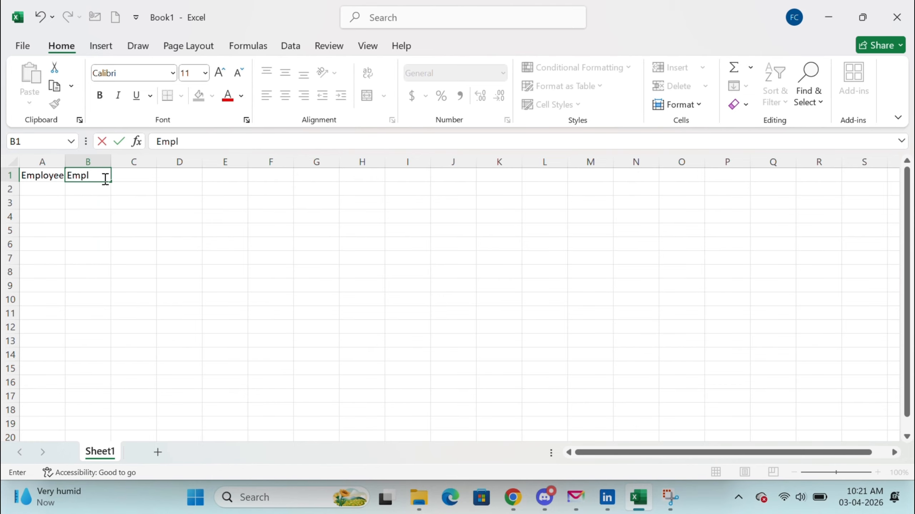
text(oyee Name)
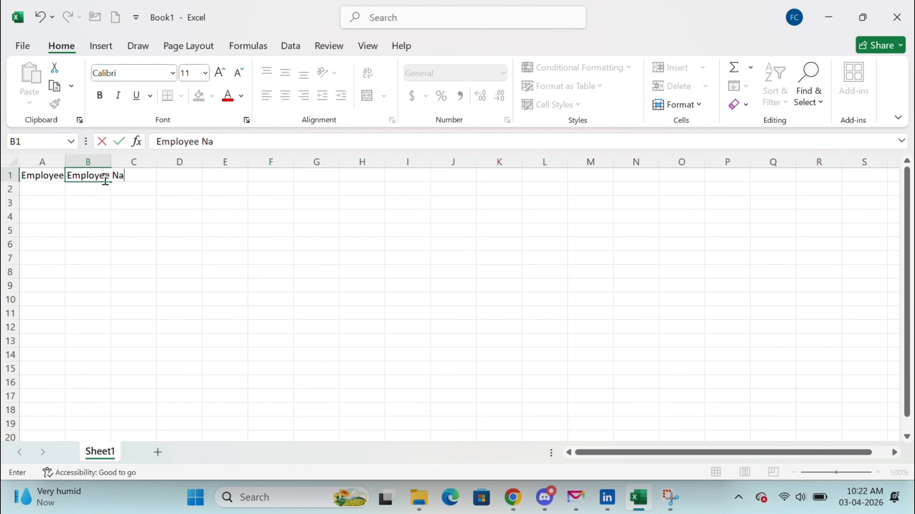
click(169, 176)
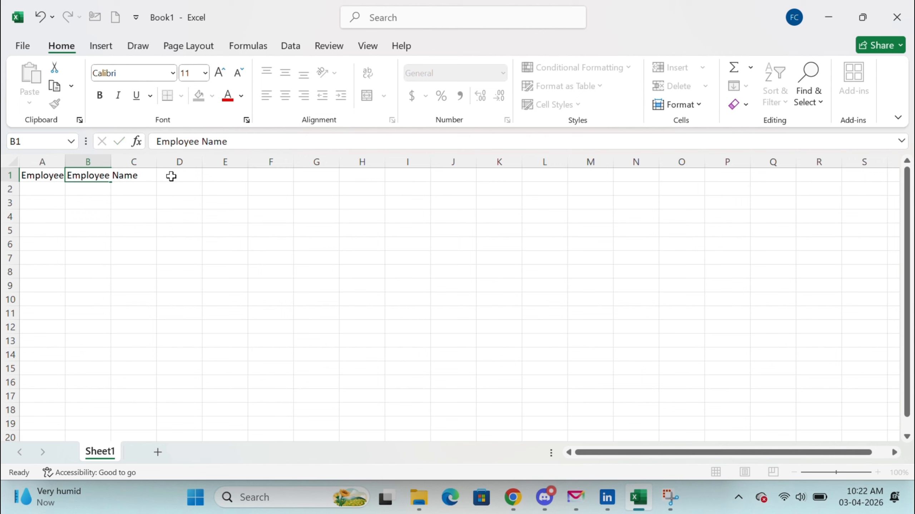
text(Sa)
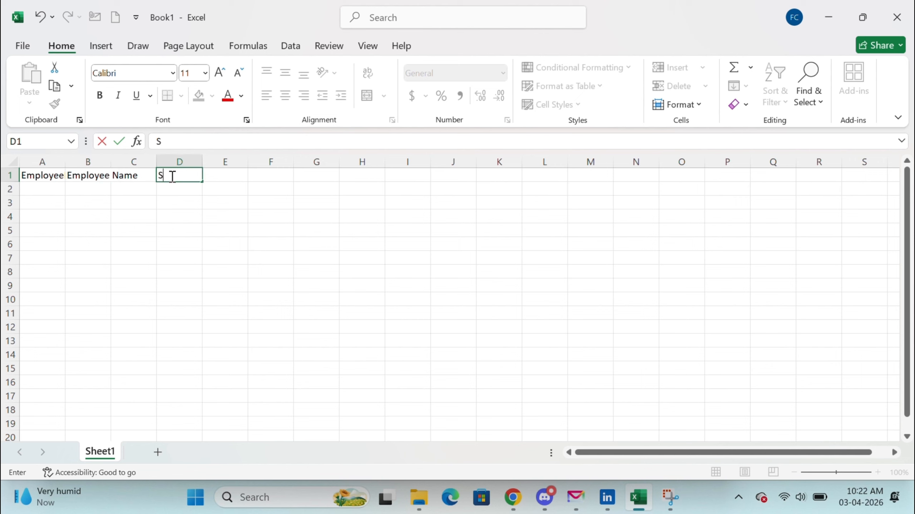
text(lary)
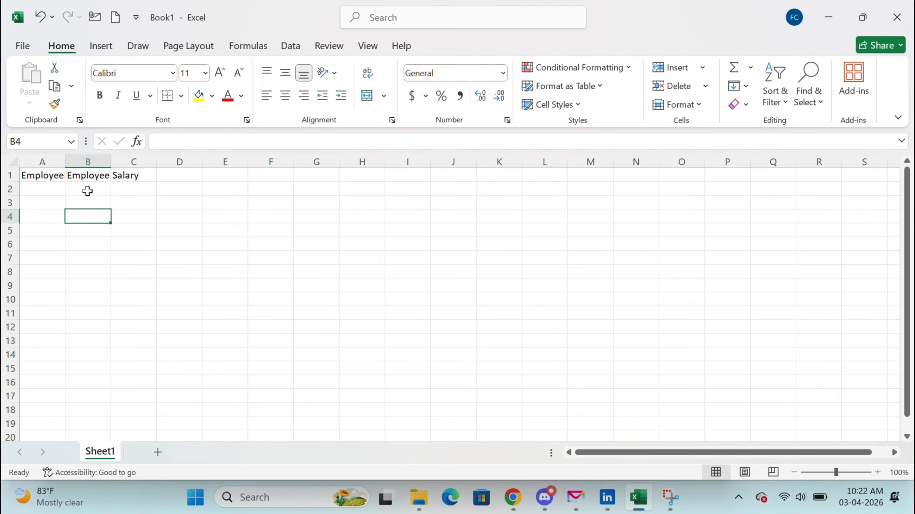
- AutoFit the widths of columns A, B and C to their header text
click(89, 189)
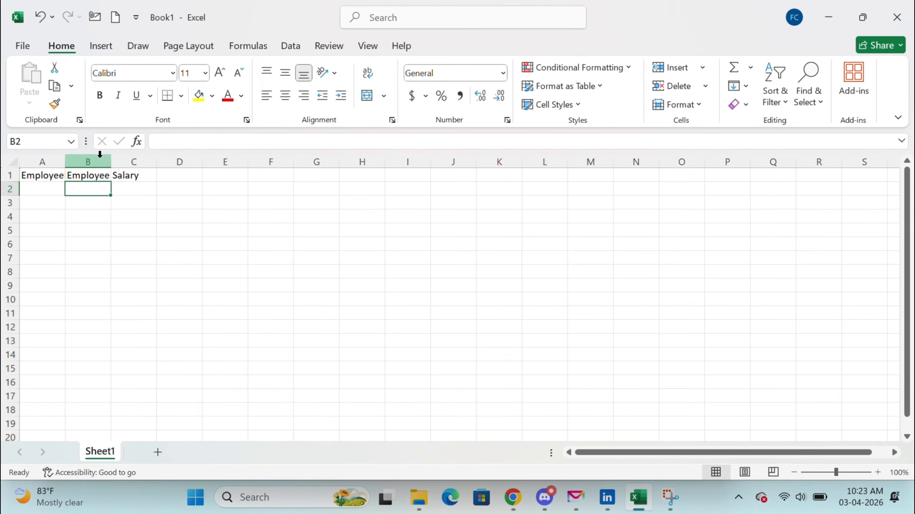
double_click(65, 162)
click(64, 160)
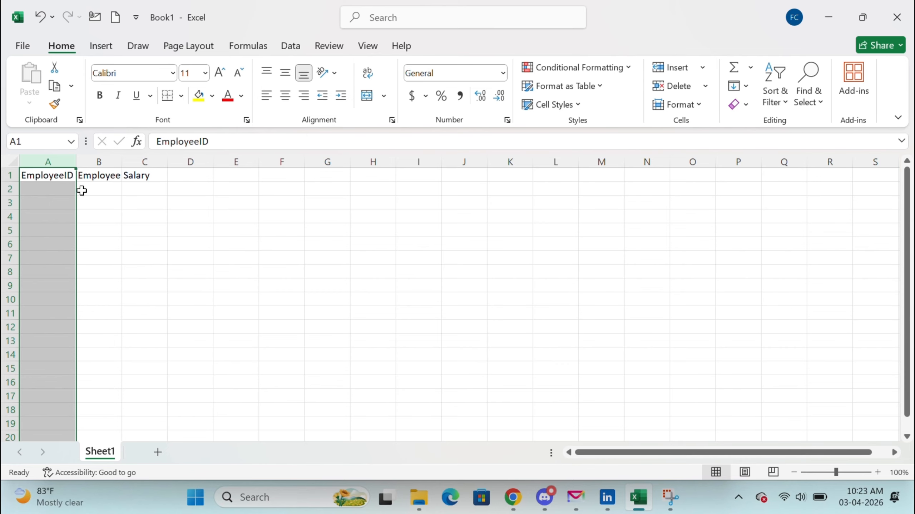
double_click(122, 162)
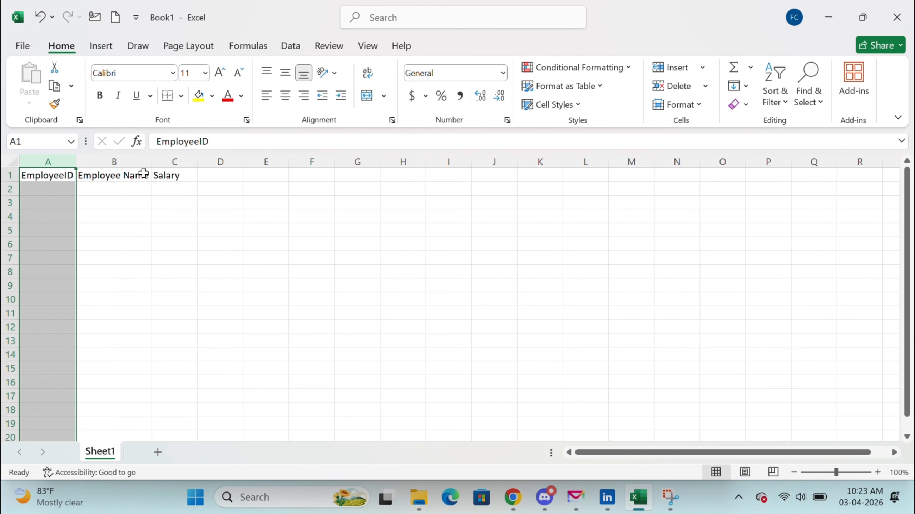
double_click(198, 162)
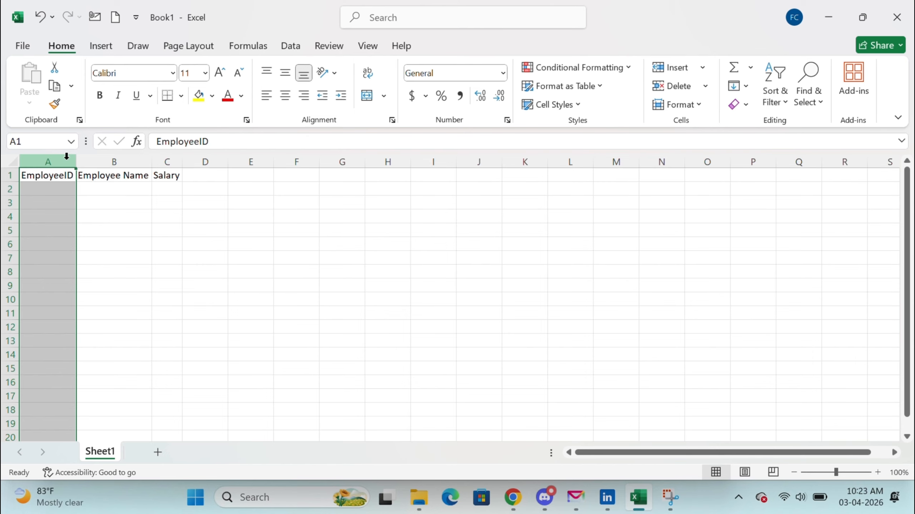
- Widen columns A, B and C slightly beyond their header text
mouse_move(75, 161)
mouse_down()
mouse_move(85, 161)
mouse_move(73, 165)
mouse_up()
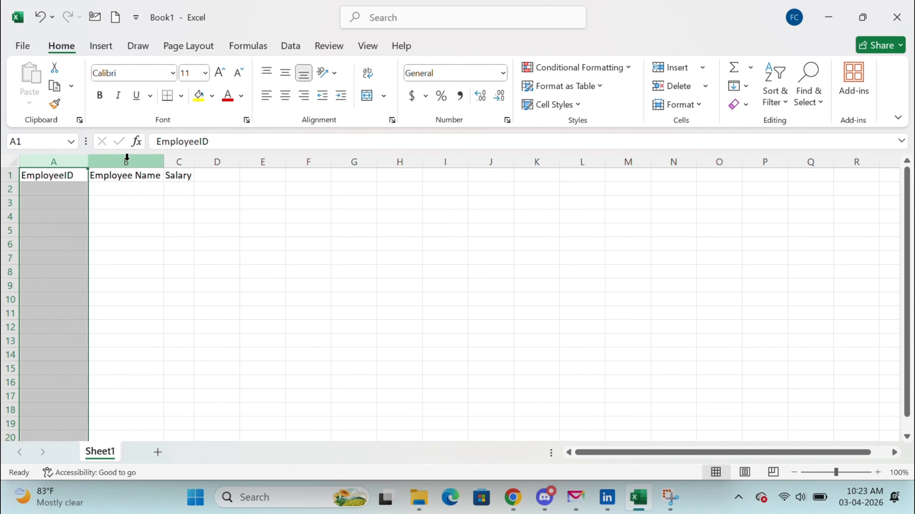
drag(168, 165, 208, 161)
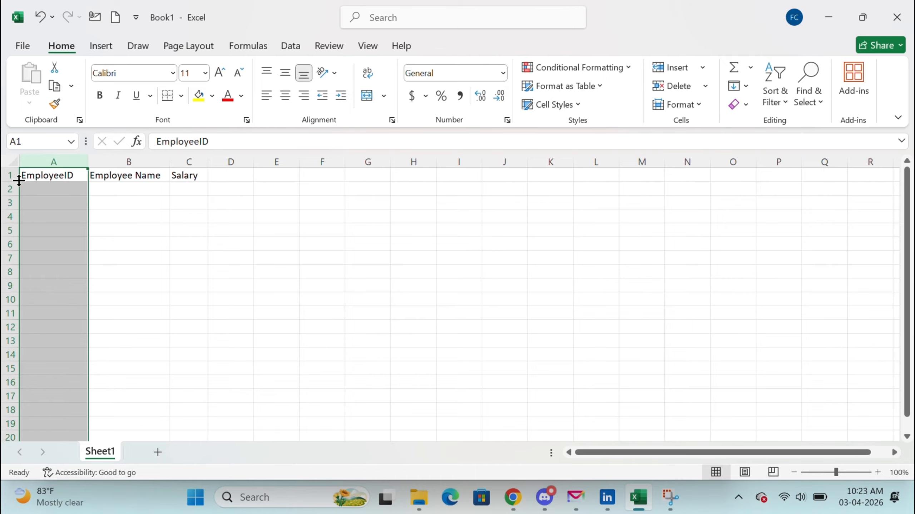
- Increase the height of row 1 and AutoFit it back to its contents
drag(14, 182, 16, 189)
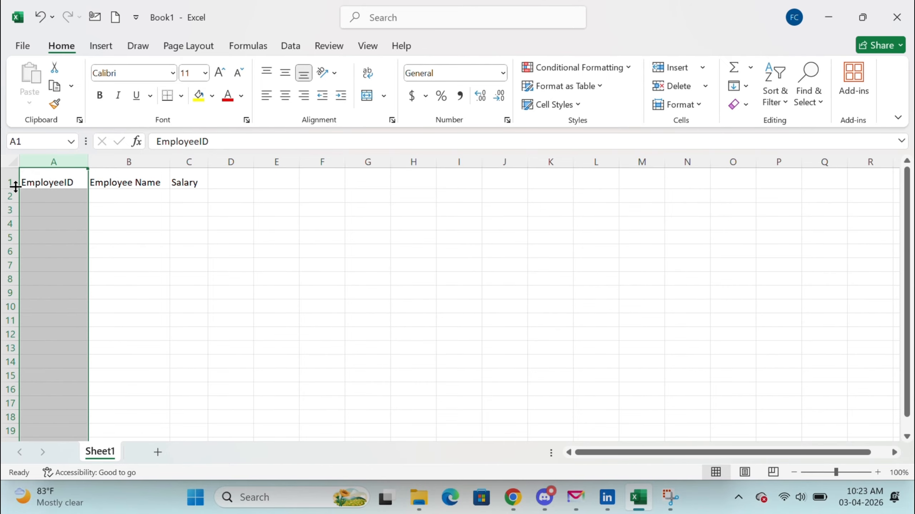
double_click(16, 188)
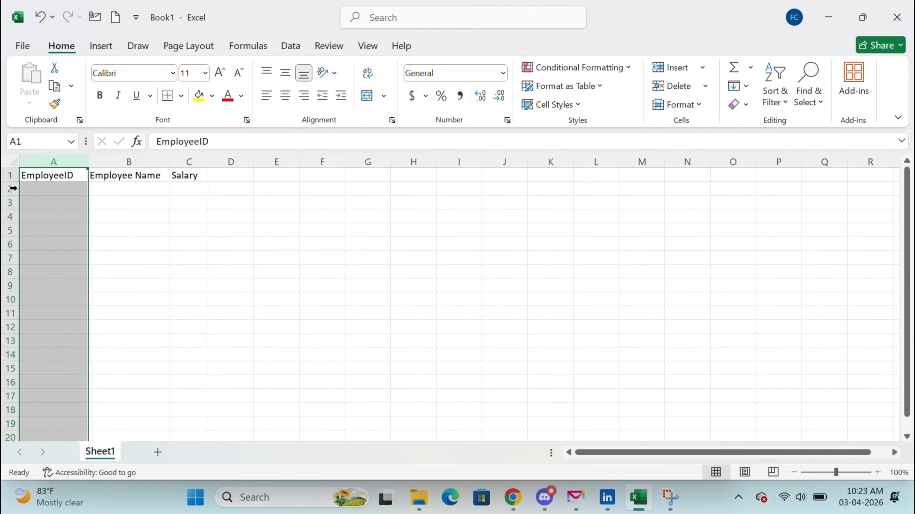
- Enter the first employee's ID number in cell A2 under the EmployeeID header
click(71, 188)
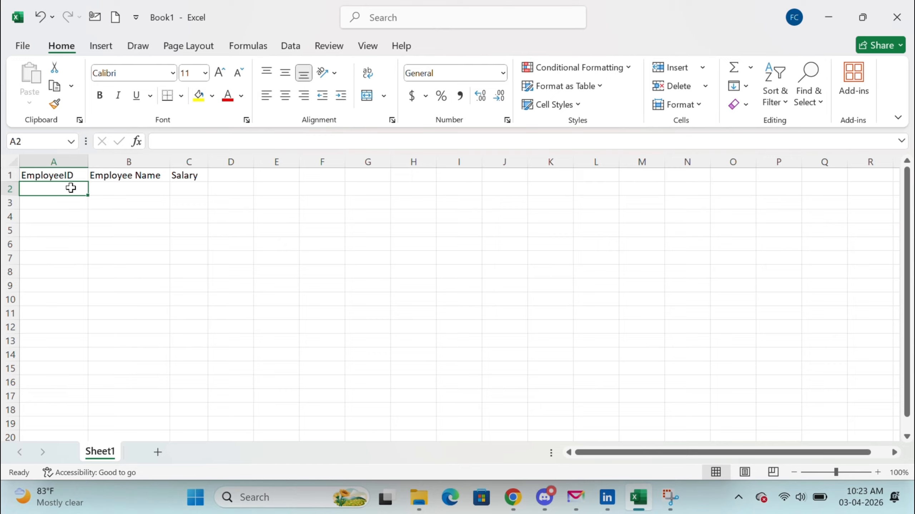
text(15)
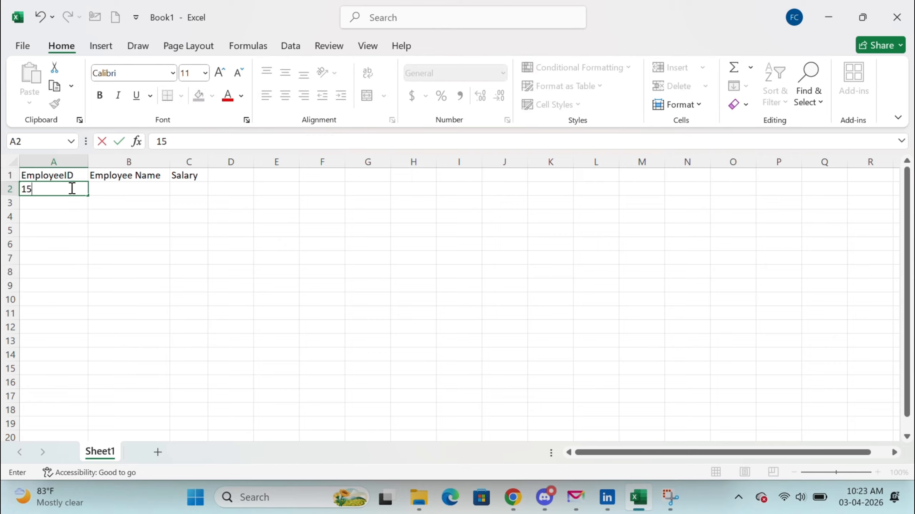
text(234)
key(Delete)
text(1)
key(Return)
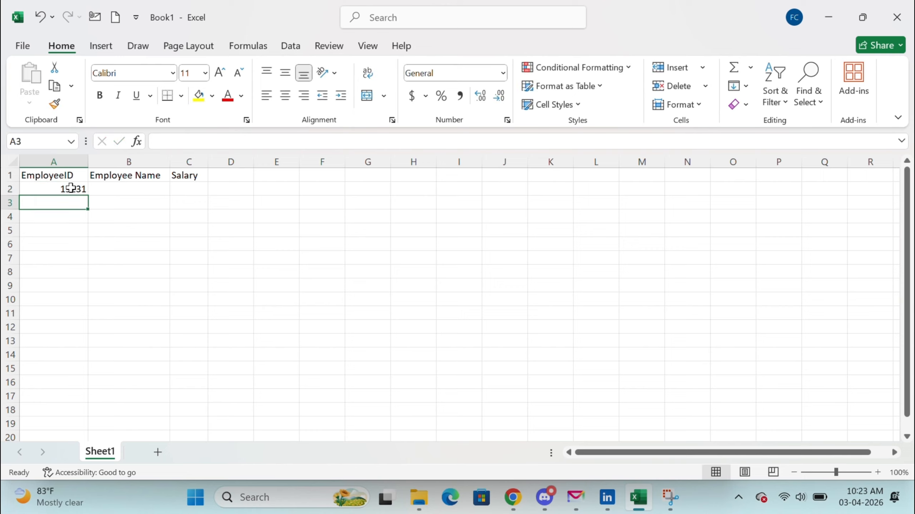
- Enter the next three employee ID numbers in cells A3 to A5, each one higher than the ID above it
text(1)
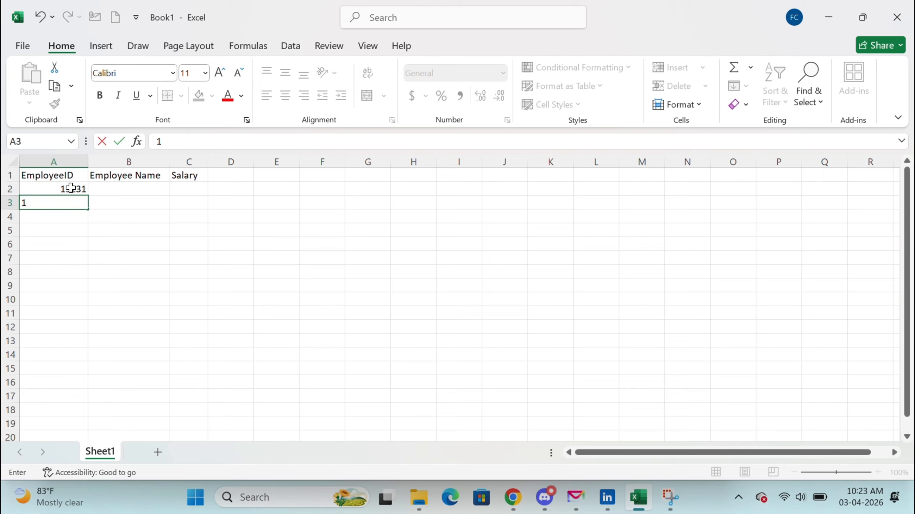
text(523)
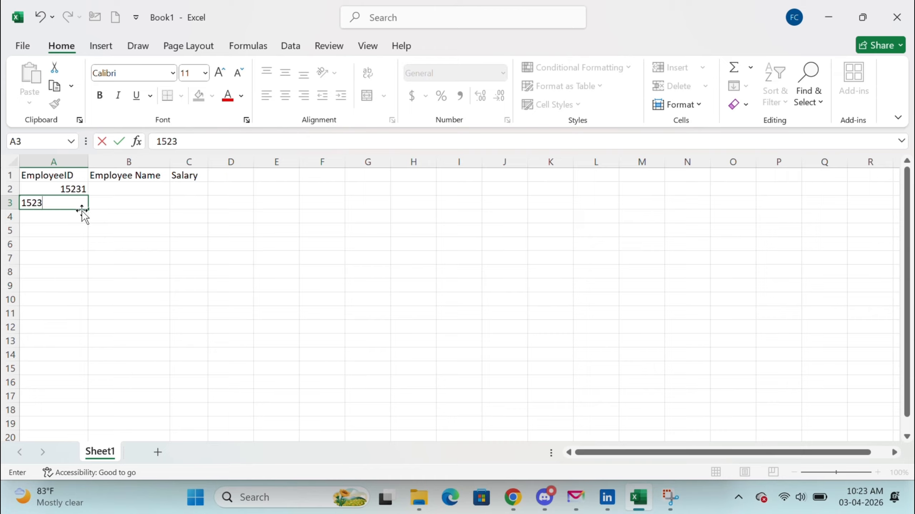
text(2)
key(Return)
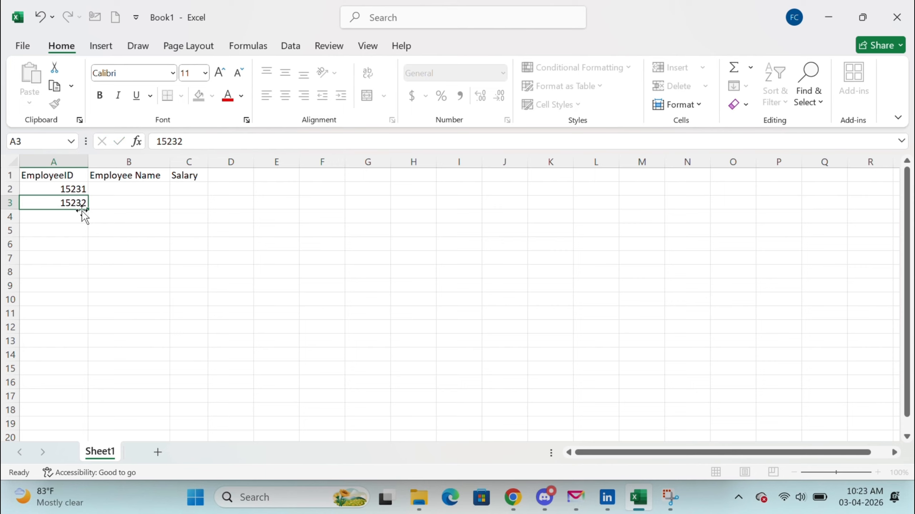
text(15233)
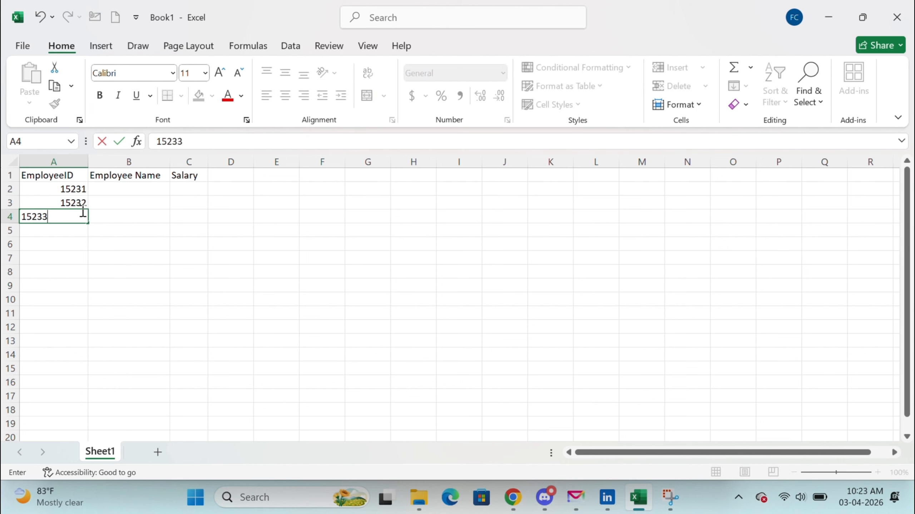
key(Return)
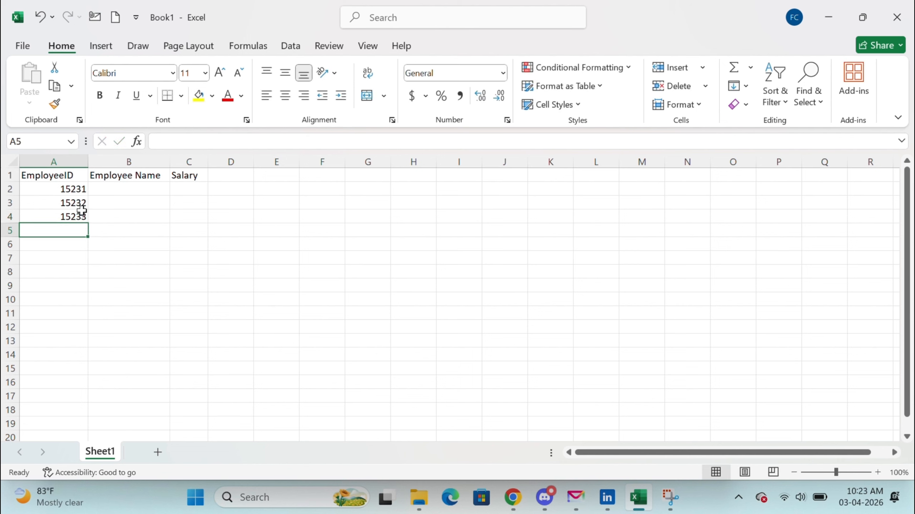
text(15)
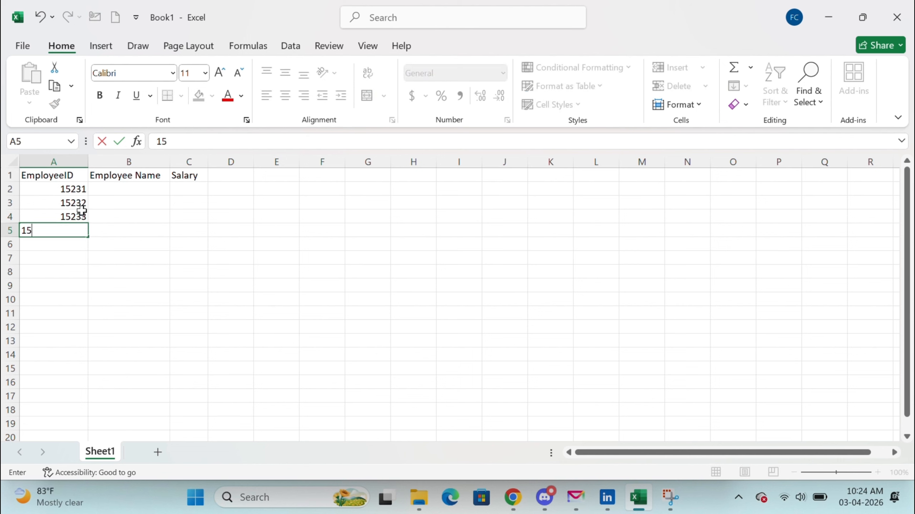
text(234)
key(Return)
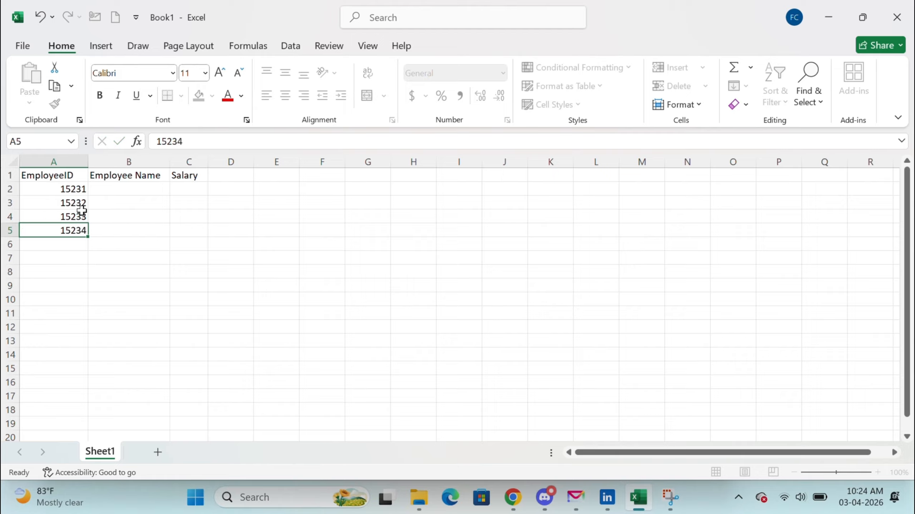
- Enter the first two employees' names in cells B2 and B3 under the Employee Name header
click(129, 187)
text(annu)
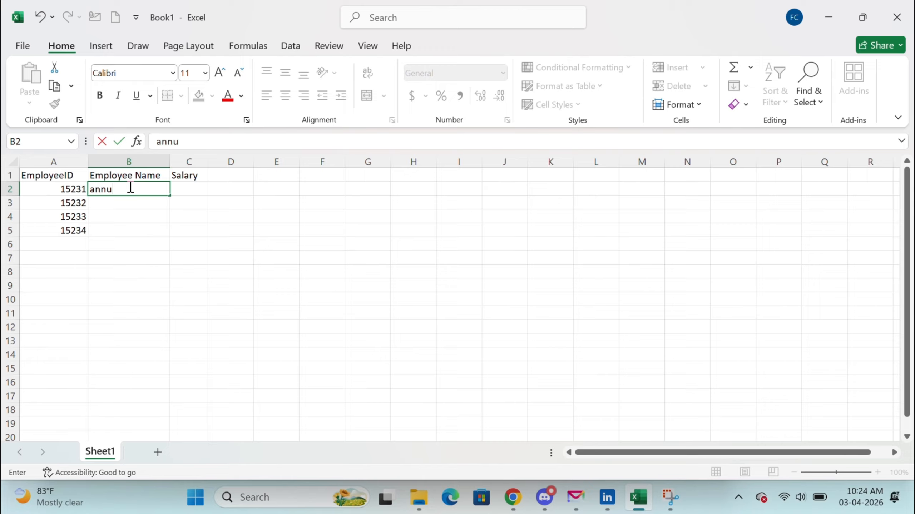
key(Return)
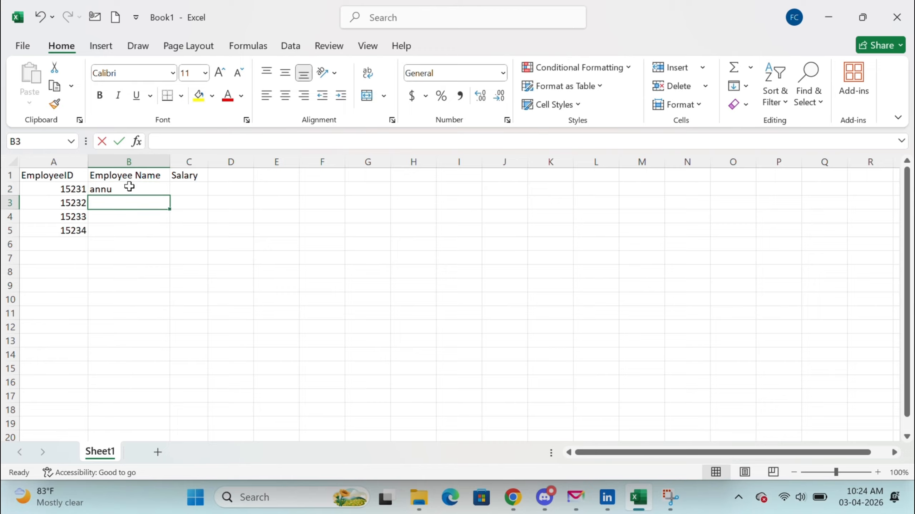
text(soni)
key(BackSpace)
key(BackSpace)
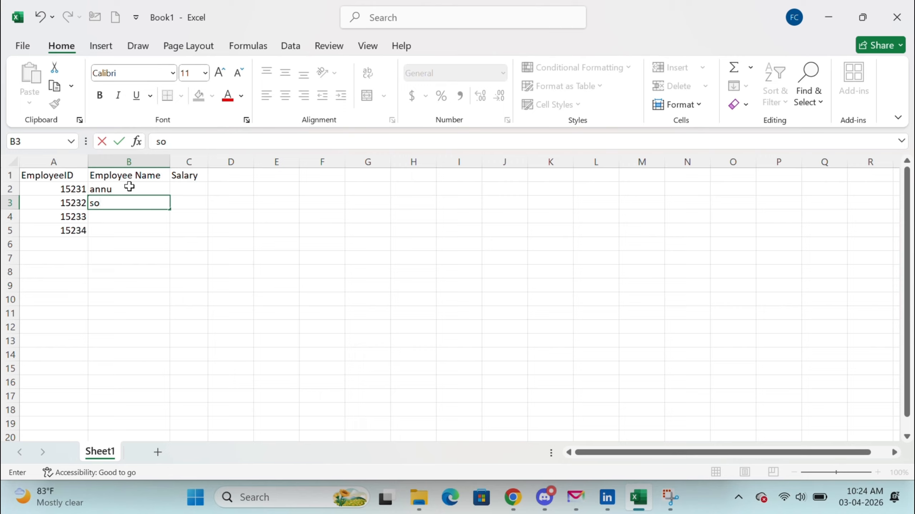
text(nu)
key(Return)
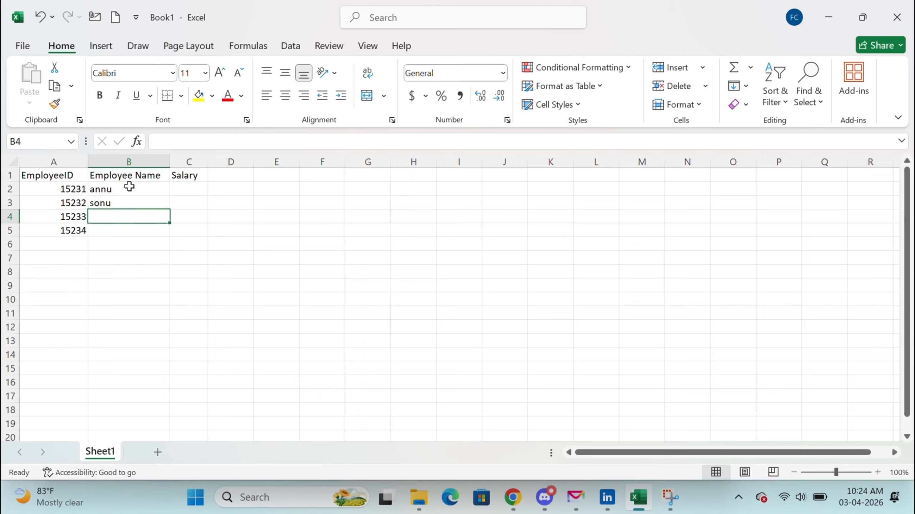
- Enter the third and fourth employees' names in cells B4 and B5
text(d)
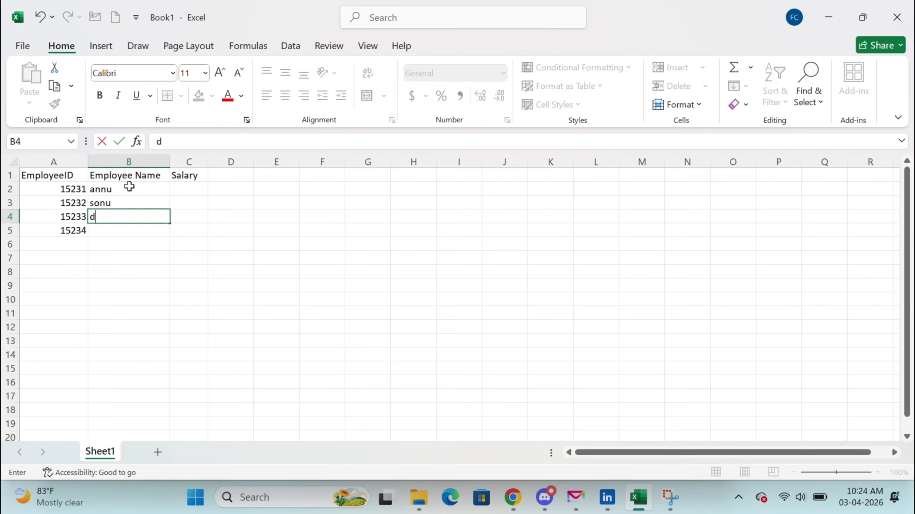
text(iya)
key(Return)
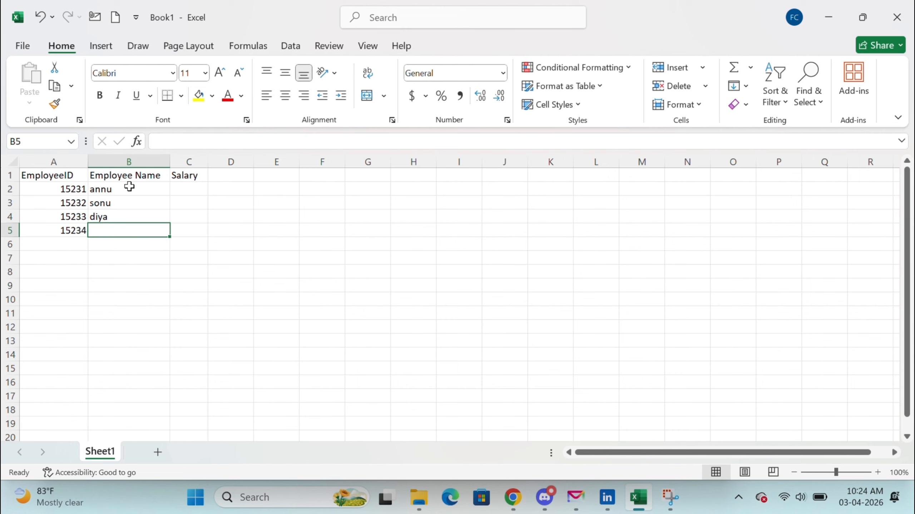
text(d)
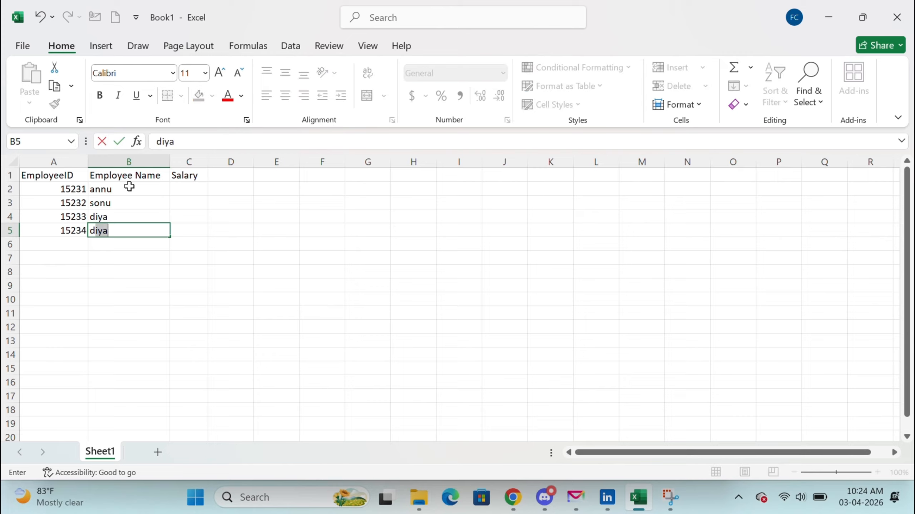
text(hanush)
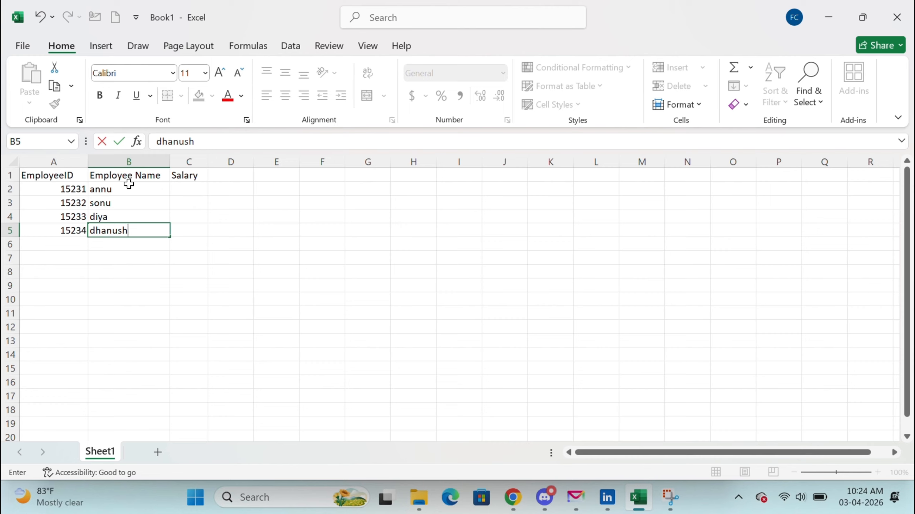
- Enter the salaries 5000, 4000, 2000 and 3000 in cells C2 to C5 under the Salary header
click(191, 187)
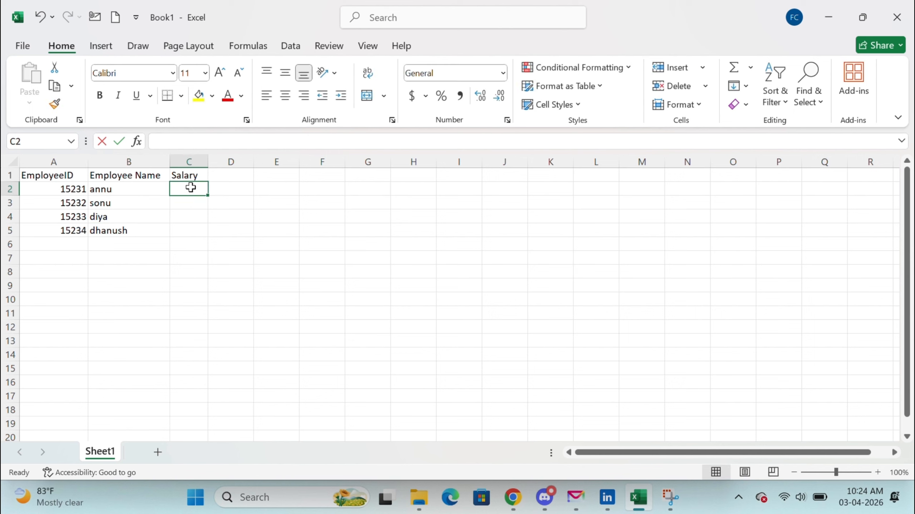
text(500)
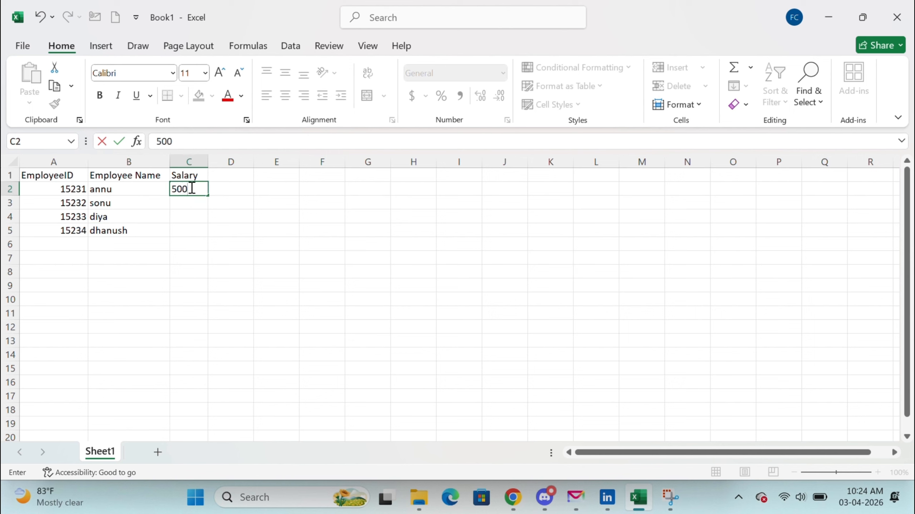
text(0)
key(Return)
text(4)
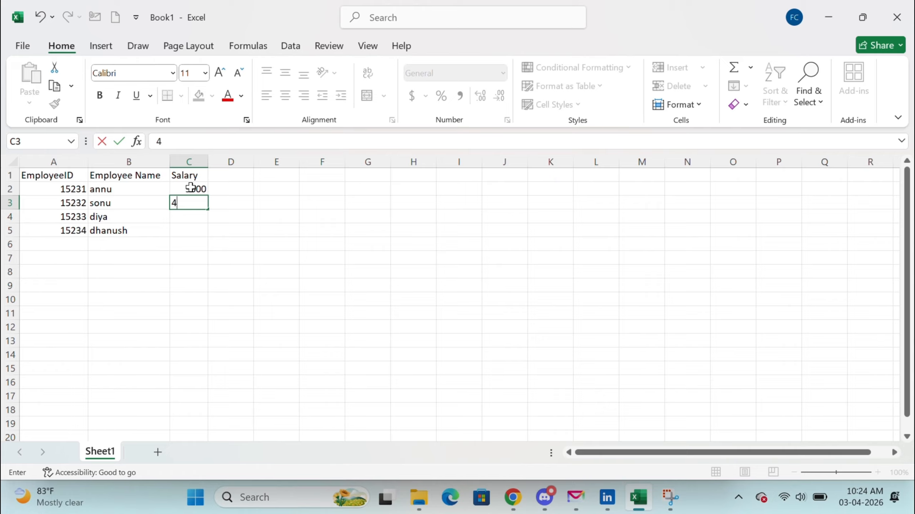
text(000)
key(Return)
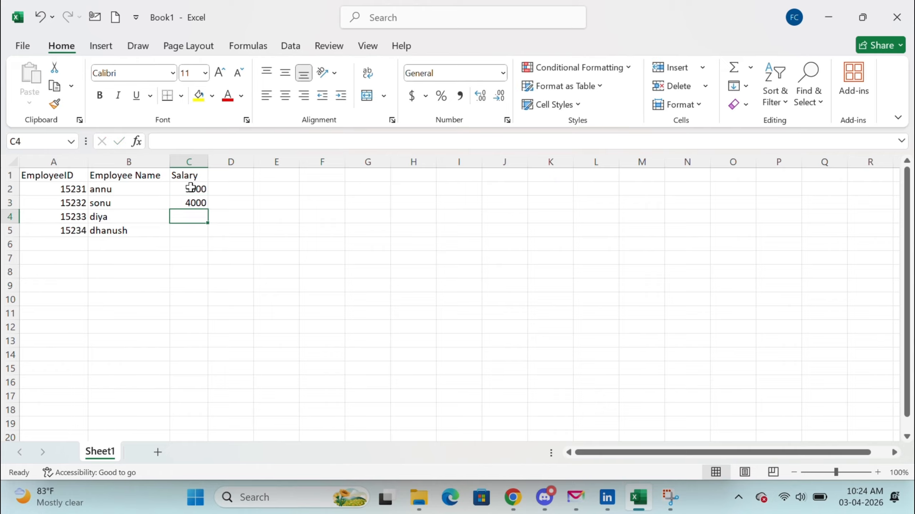
text(2000)
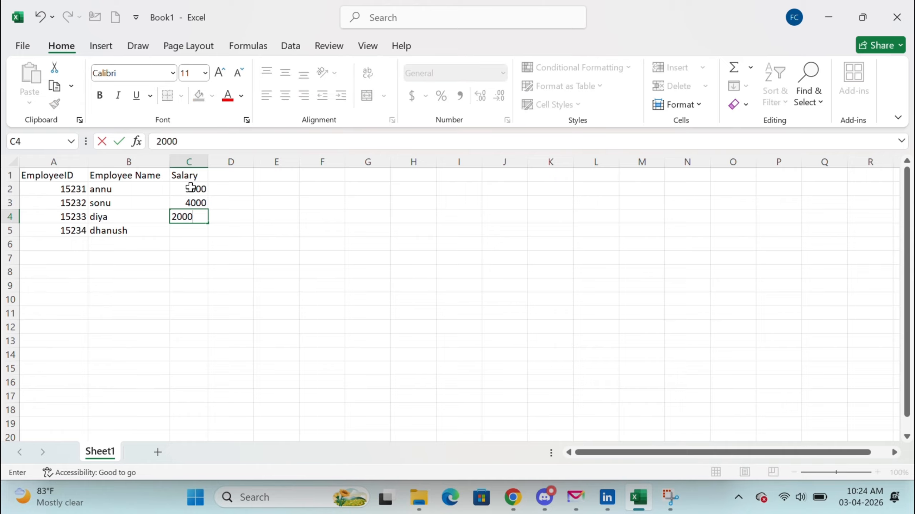
key(Return)
text(3000)
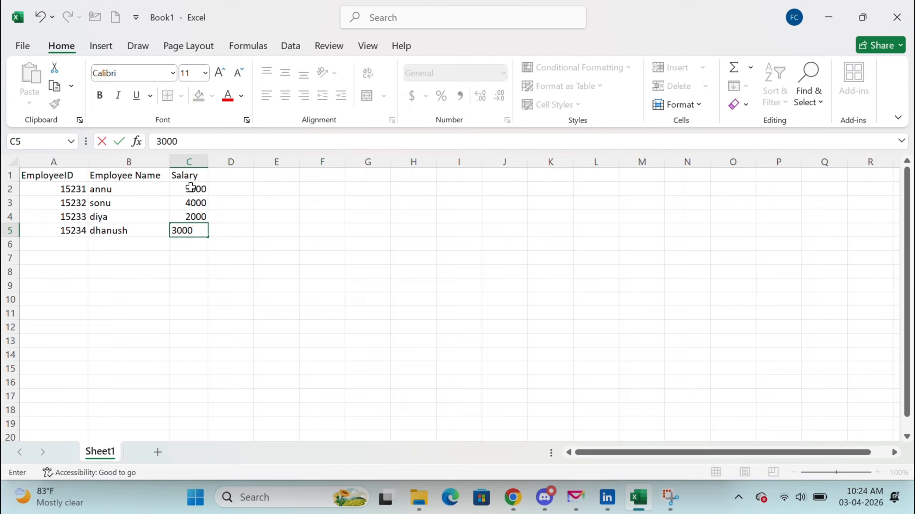
key(Return)
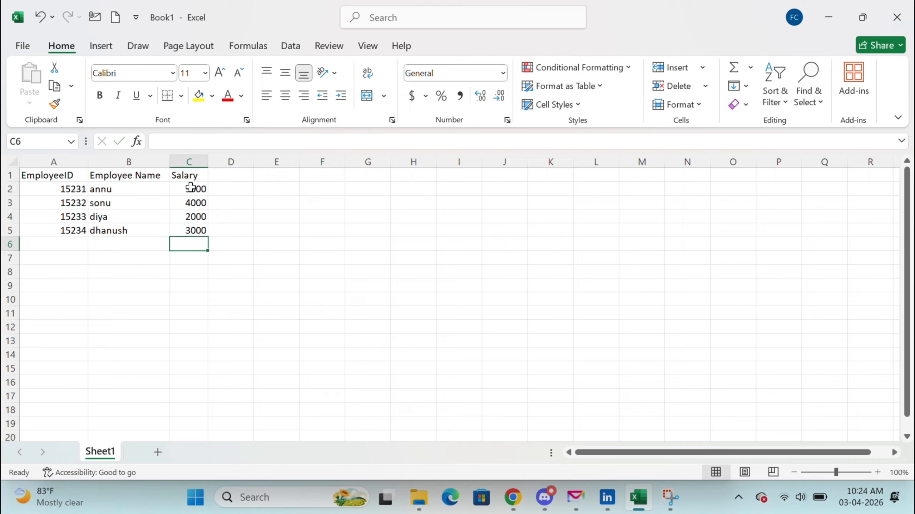
click(50, 176)
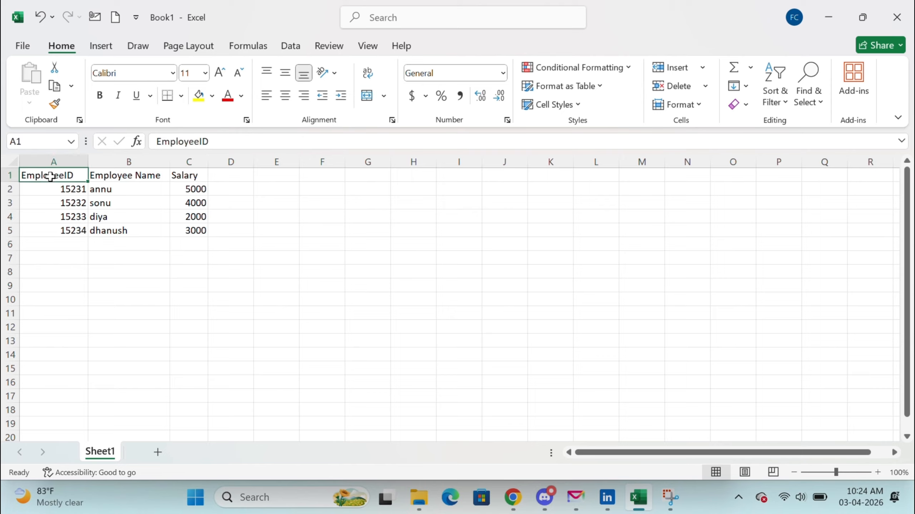
drag(51, 176, 193, 236)
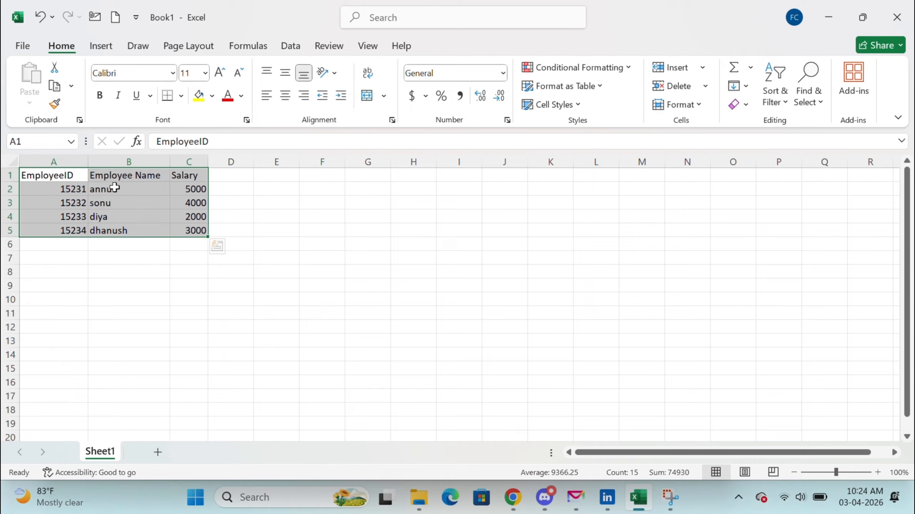
click(121, 177)
click(194, 177)
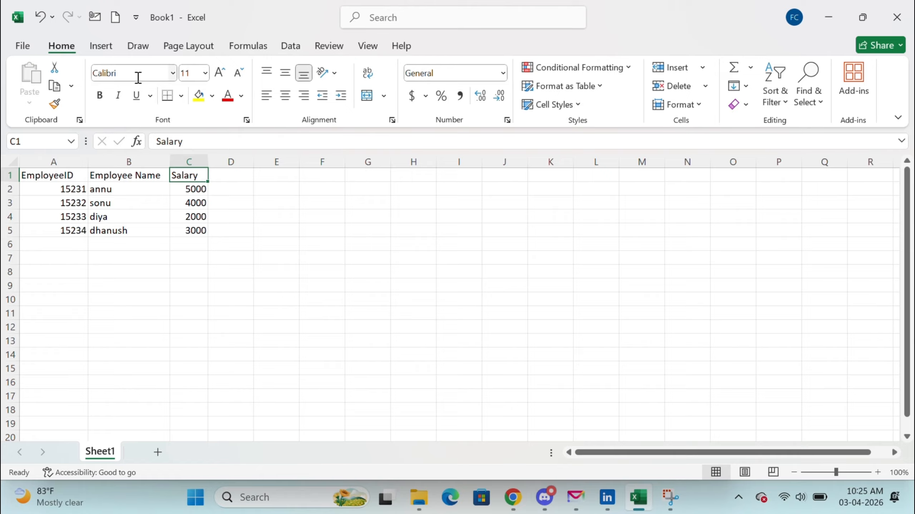
- Look through the available fonts for the Salary header, the whole table A1:C5 and the header row A1:C1, without applying one
click(173, 73)
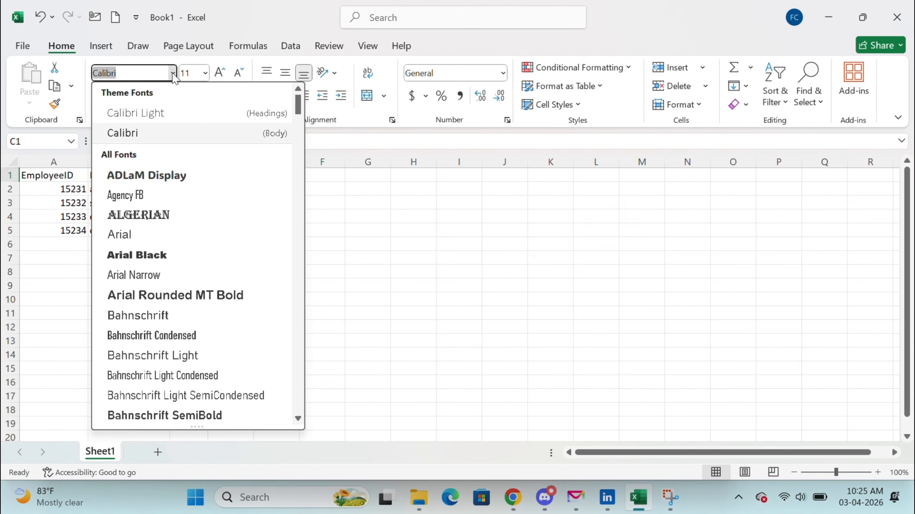
click(173, 73)
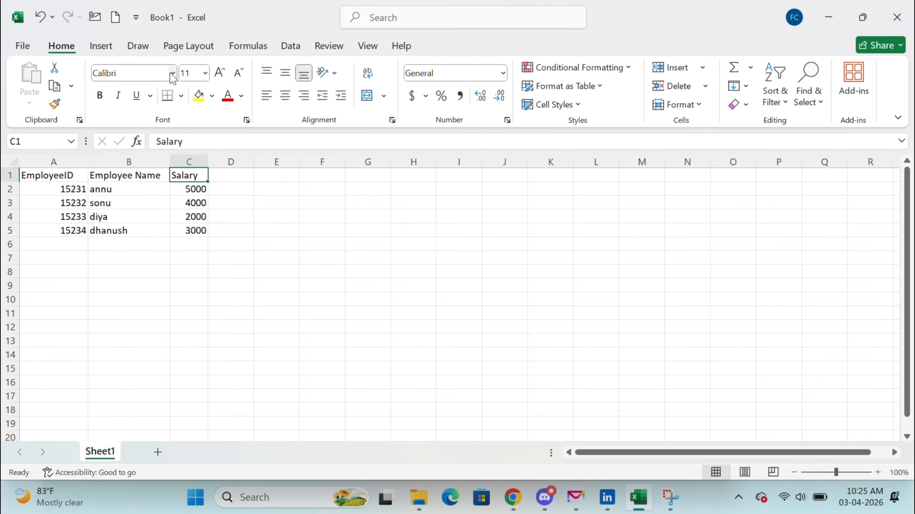
drag(51, 177, 193, 230)
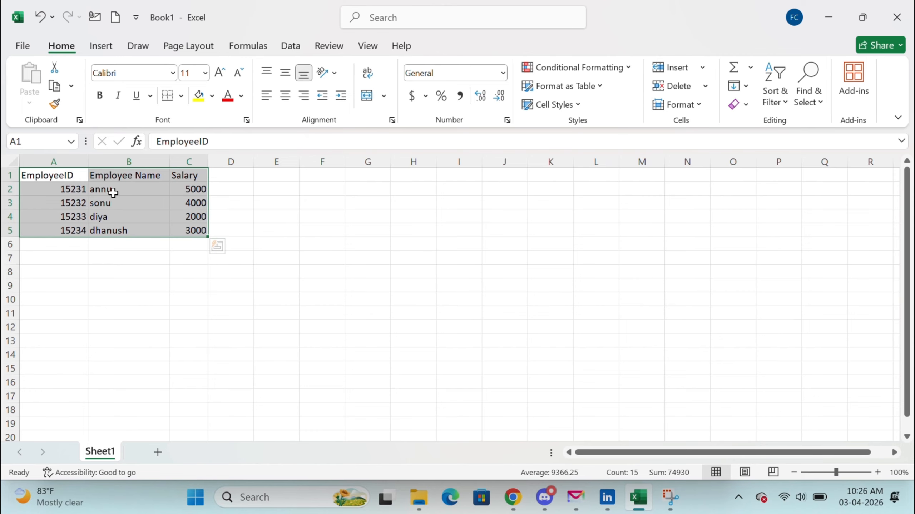
click(173, 73)
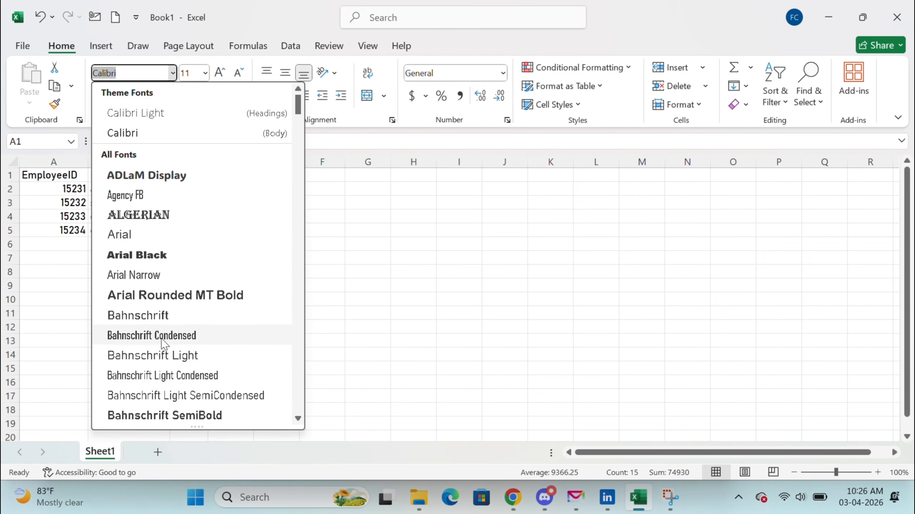
click(70, 267)
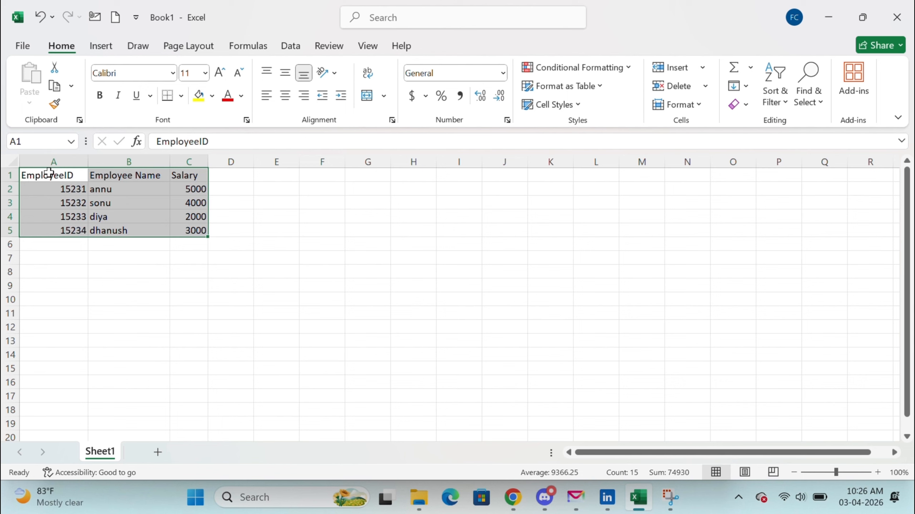
drag(49, 174, 189, 175)
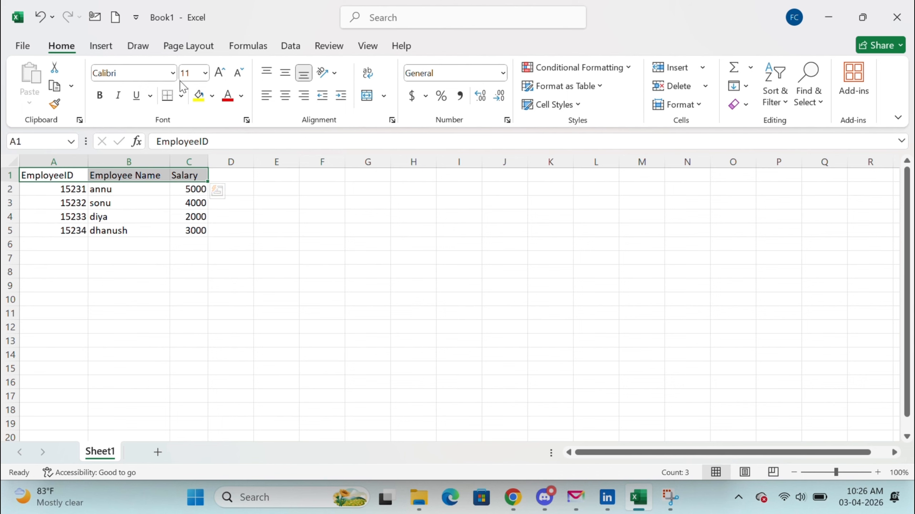
click(173, 73)
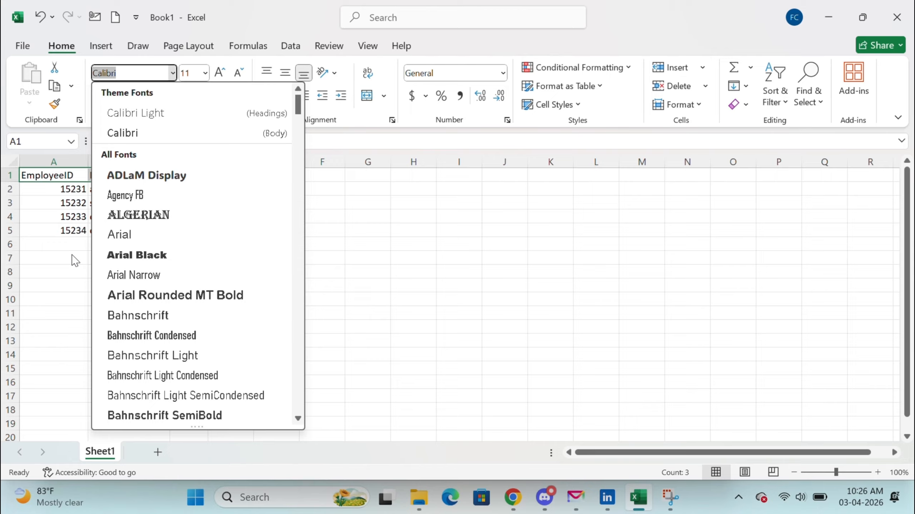
click(83, 270)
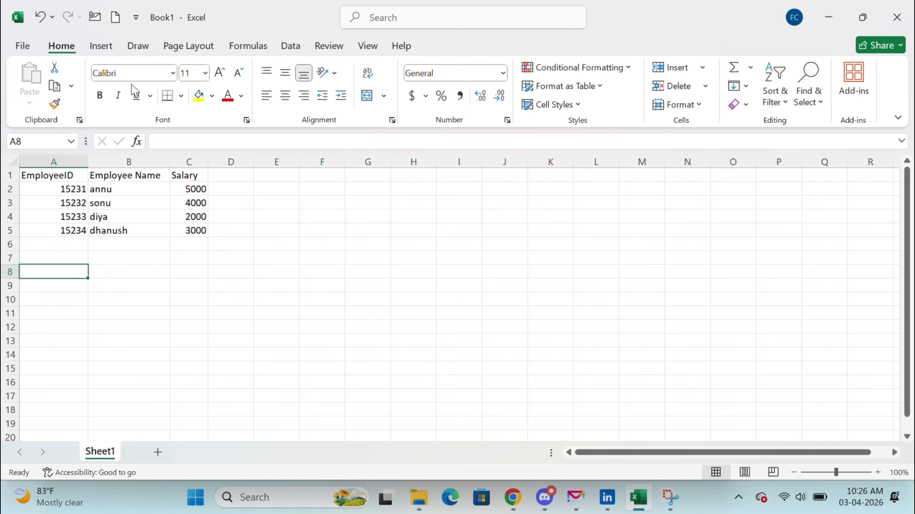
- Increase the font size of the empty cell A8 by one step to 12
click(206, 74)
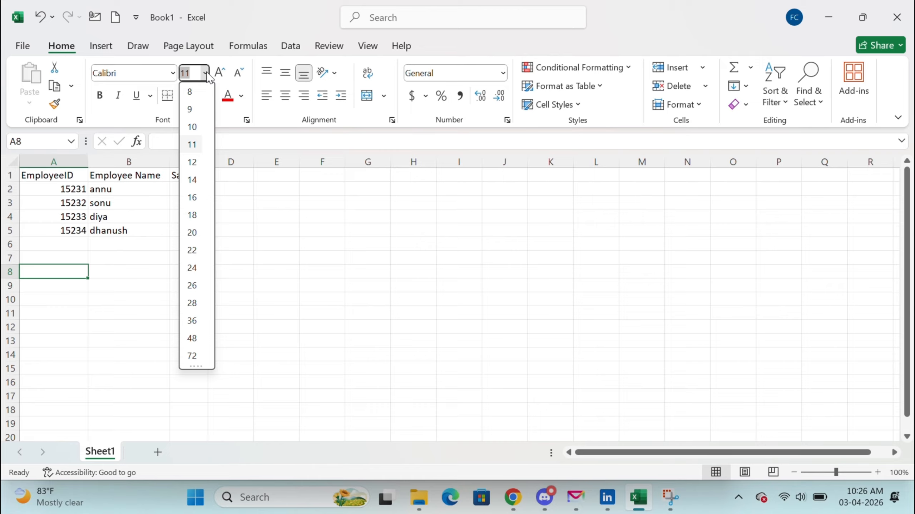
click(194, 75)
click(221, 73)
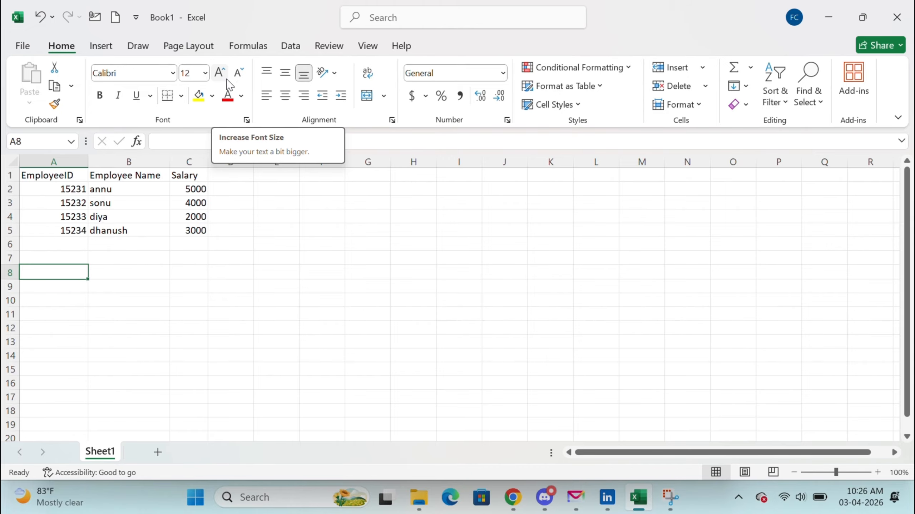
click(151, 220)
click(120, 255)
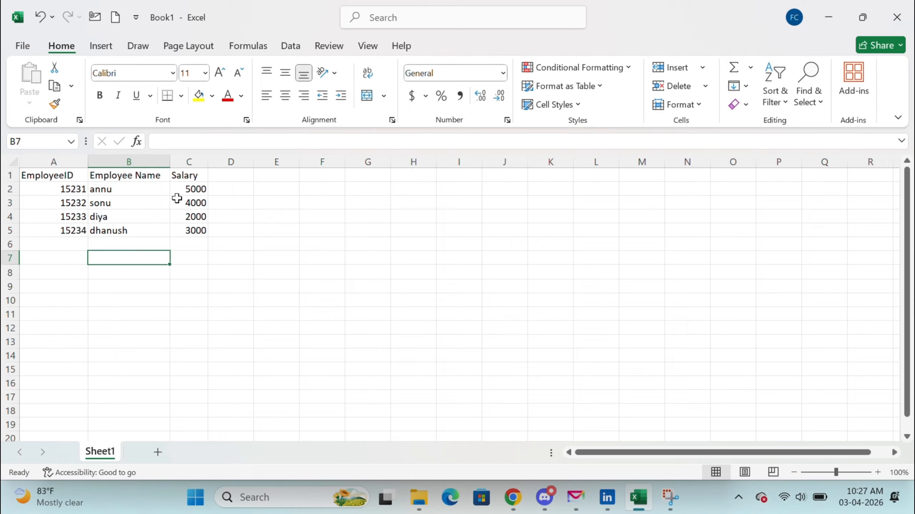
- Try bold and italic formatting one at a time on the table range A1:C5, removing each again
drag(69, 176, 198, 231)
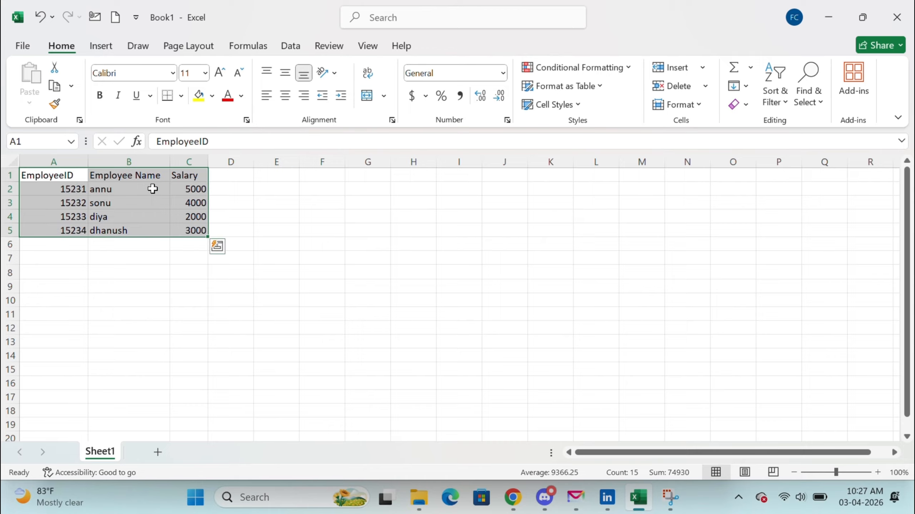
click(100, 95)
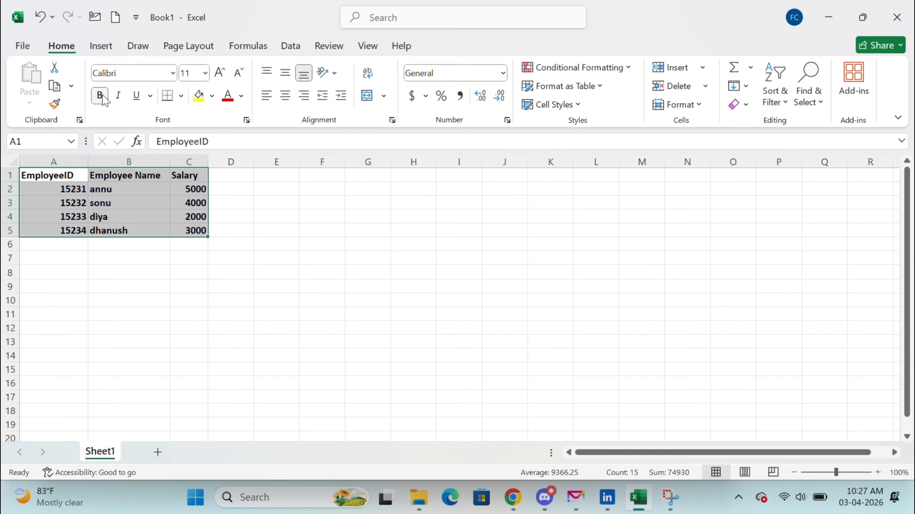
click(105, 96)
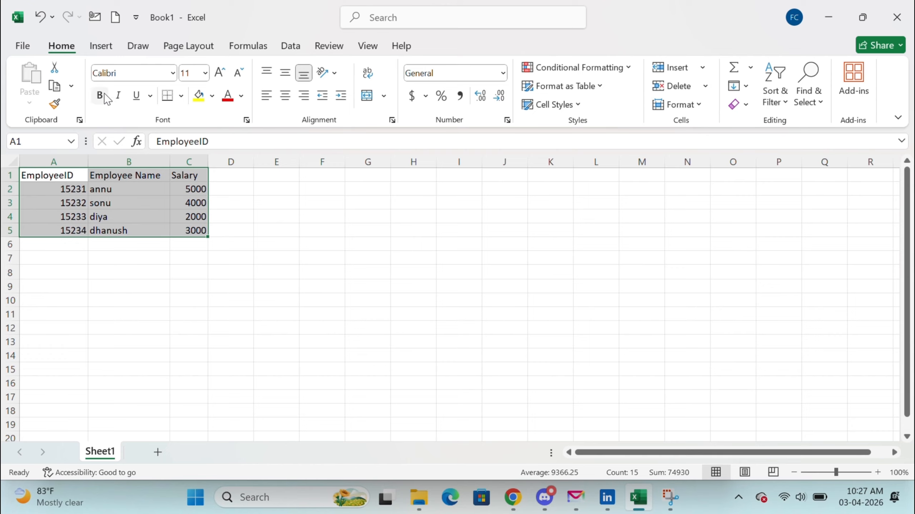
click(118, 97)
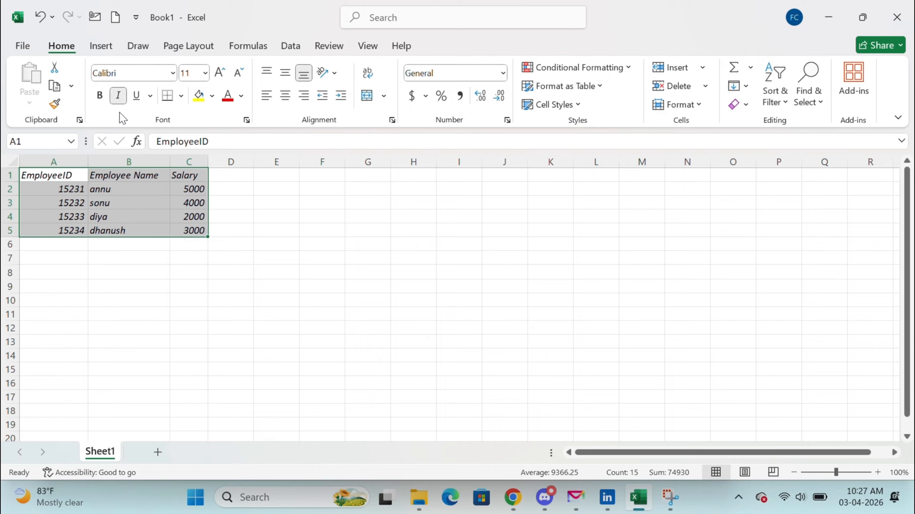
click(118, 95)
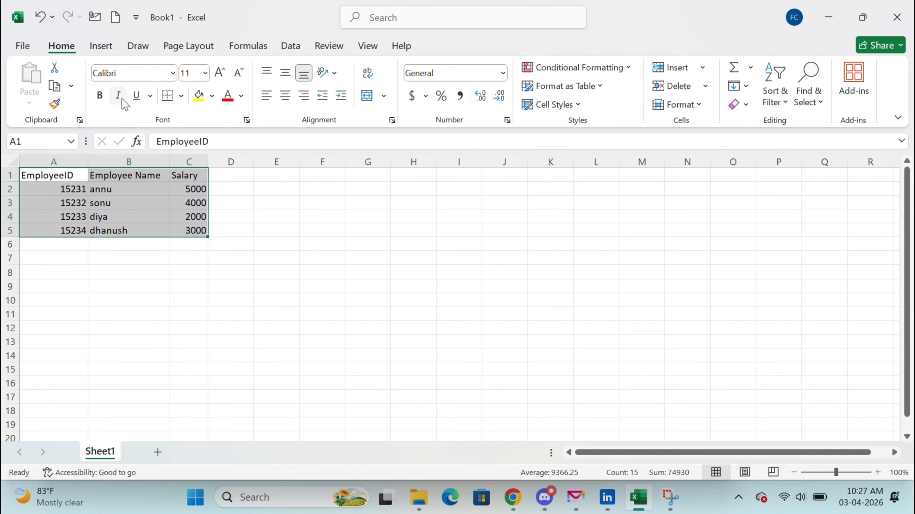
click(111, 245)
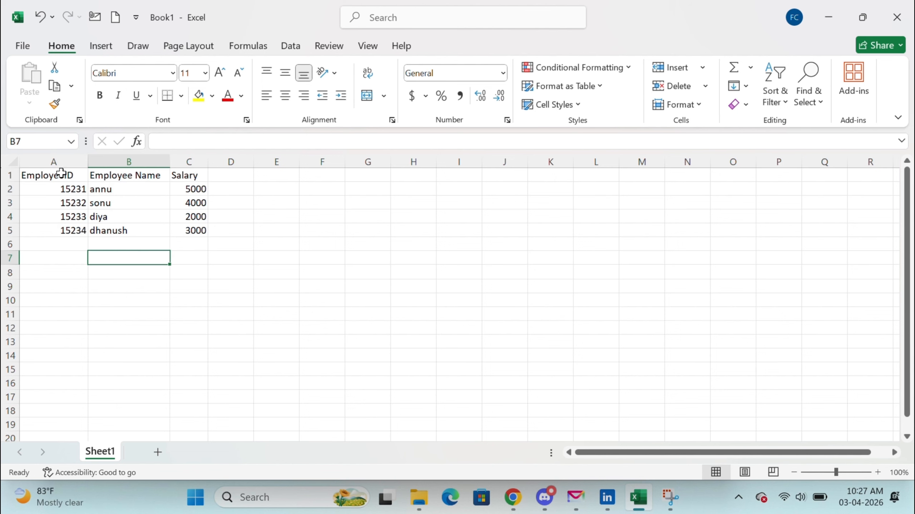
- Fill the header row A1:C1 with a light orange theme color
drag(60, 175, 189, 178)
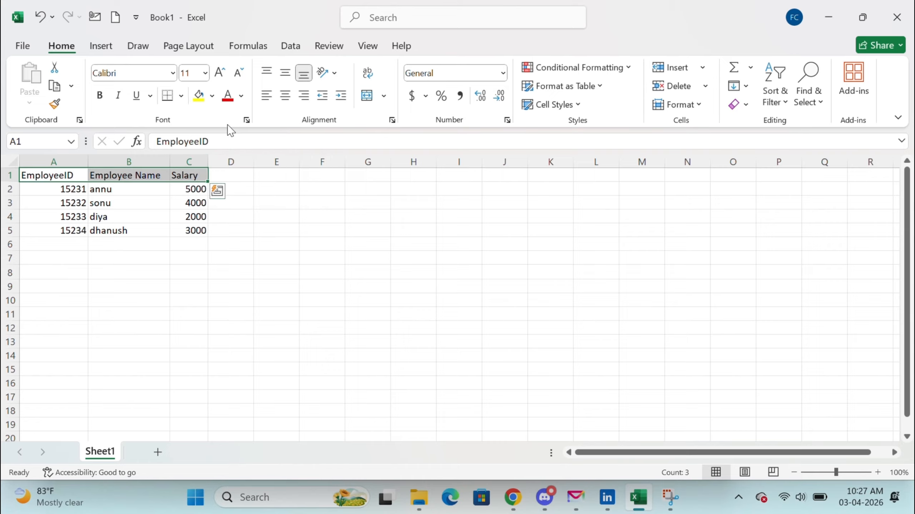
click(244, 96)
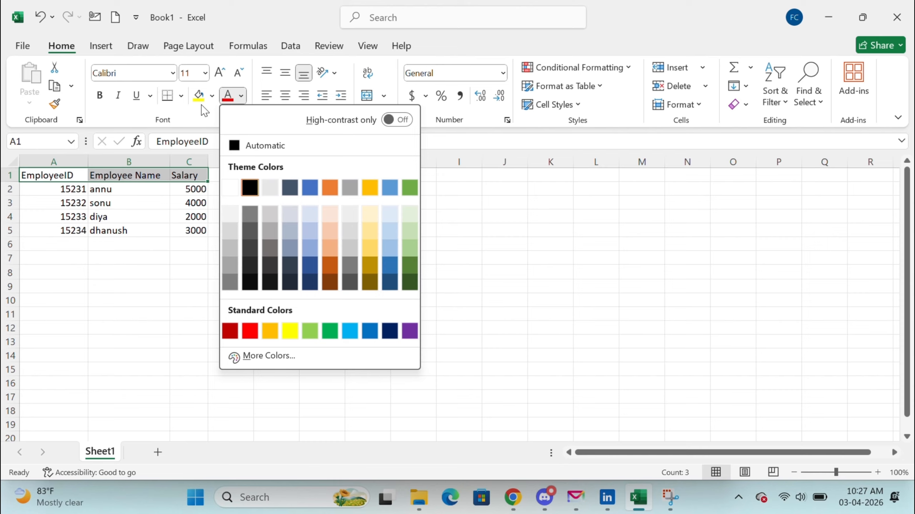
click(211, 96)
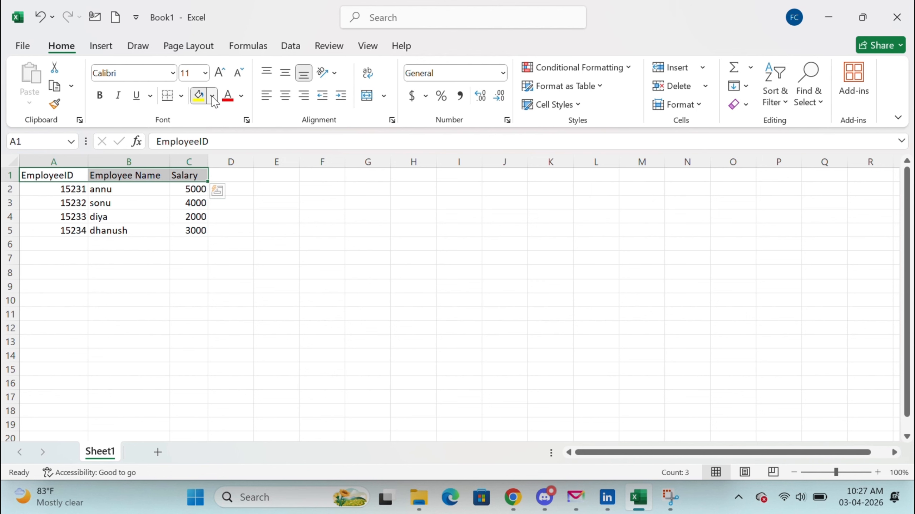
click(213, 96)
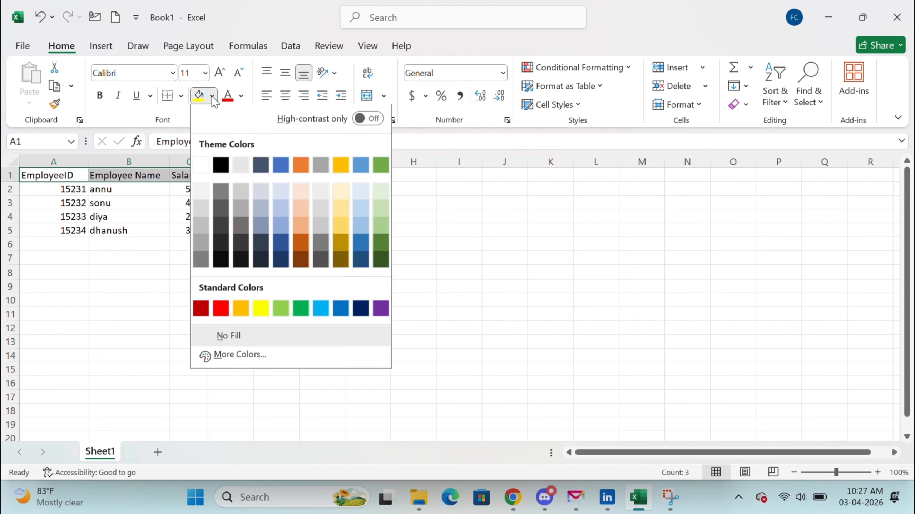
click(303, 209)
click(211, 272)
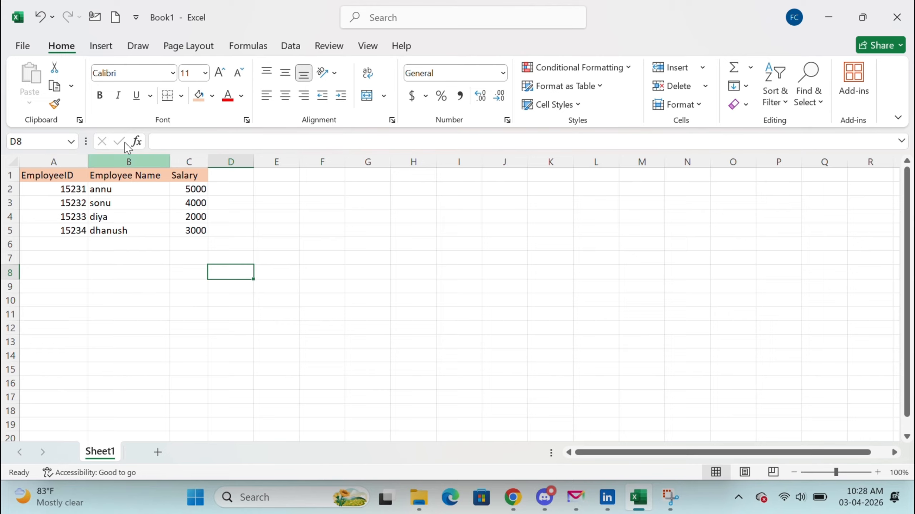
- Apply All Borders to the employee table range A1:C5
click(182, 101)
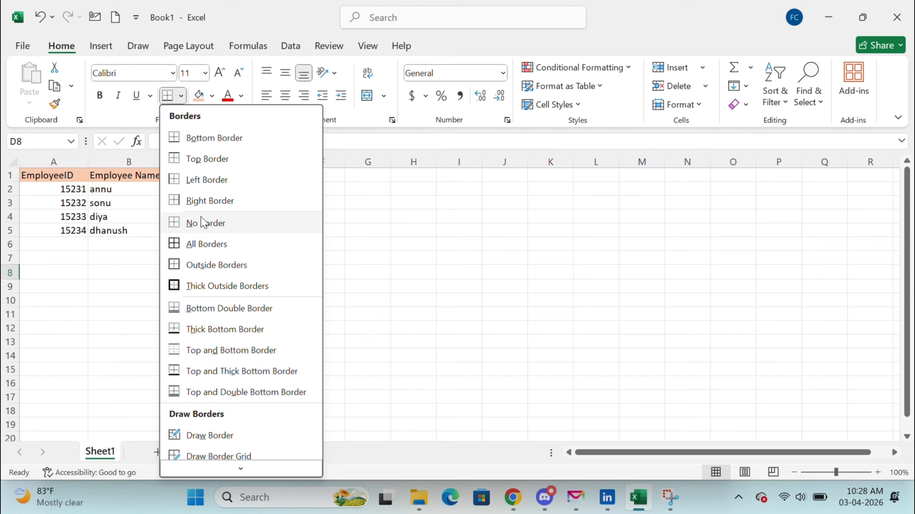
click(107, 266)
click(57, 176)
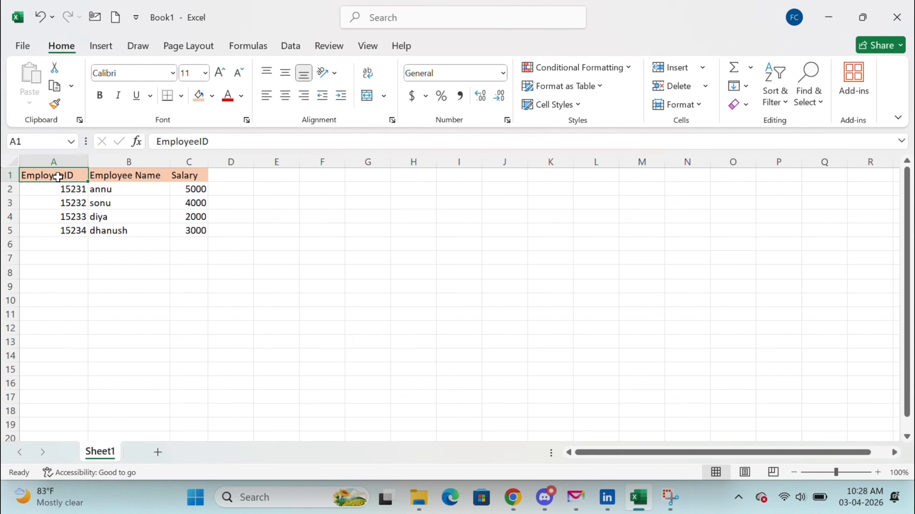
drag(57, 176, 191, 230)
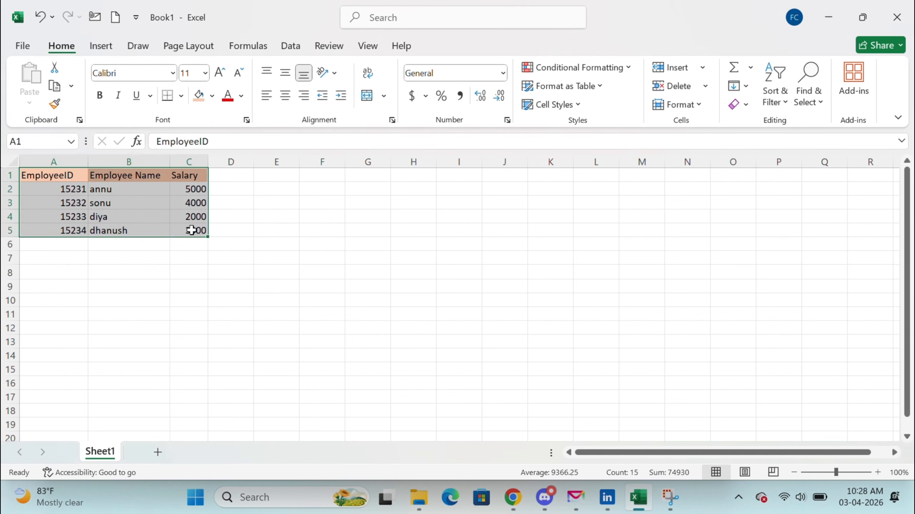
click(180, 96)
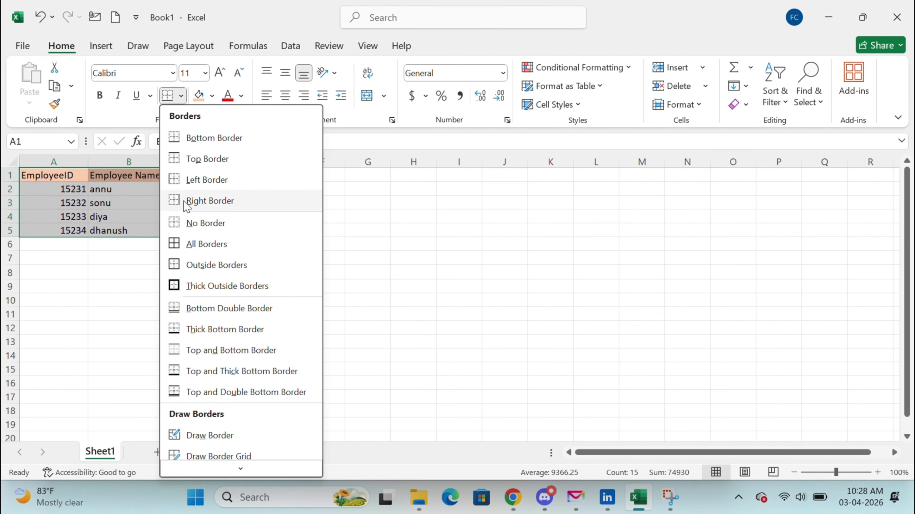
click(202, 245)
click(144, 272)
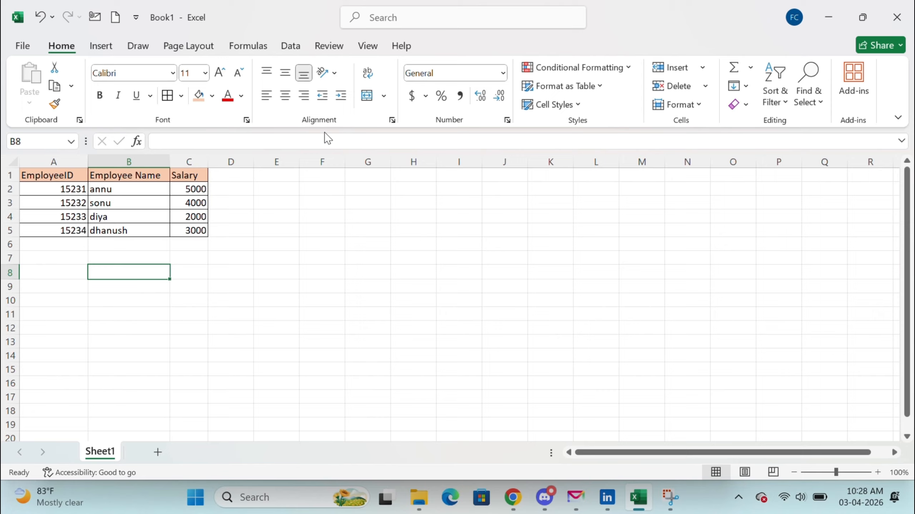
- Center the text of the Employee Name column horizontally
click(139, 188)
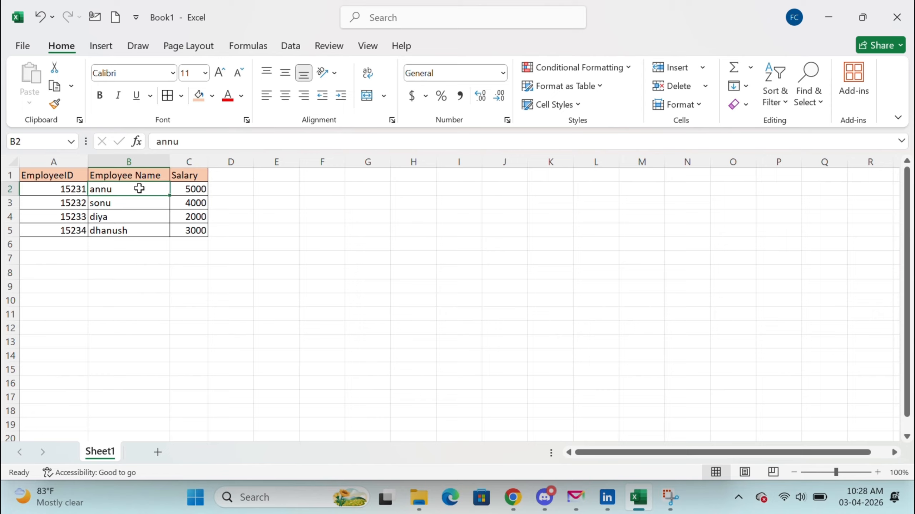
click(147, 162)
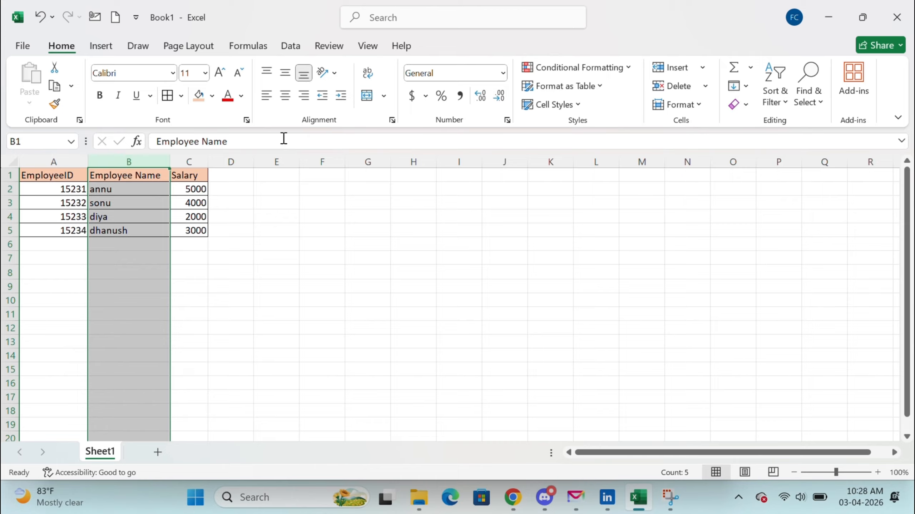
click(290, 97)
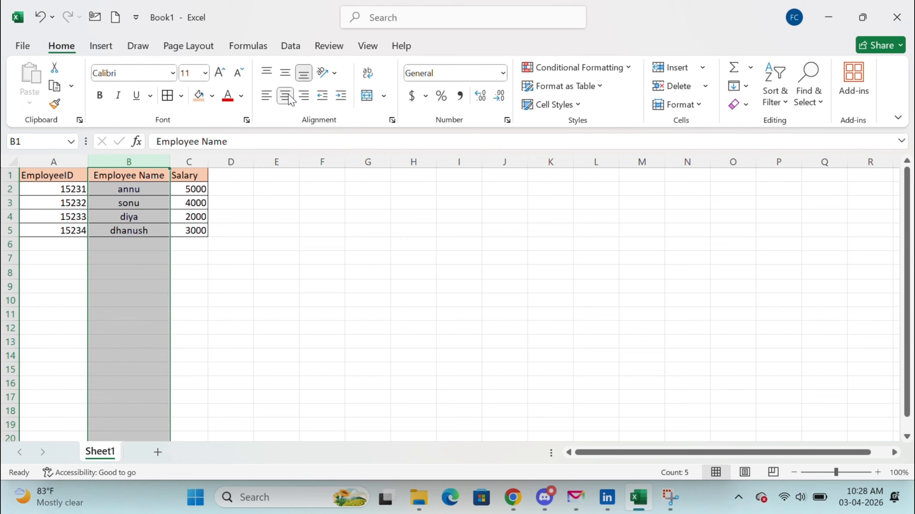
click(262, 99)
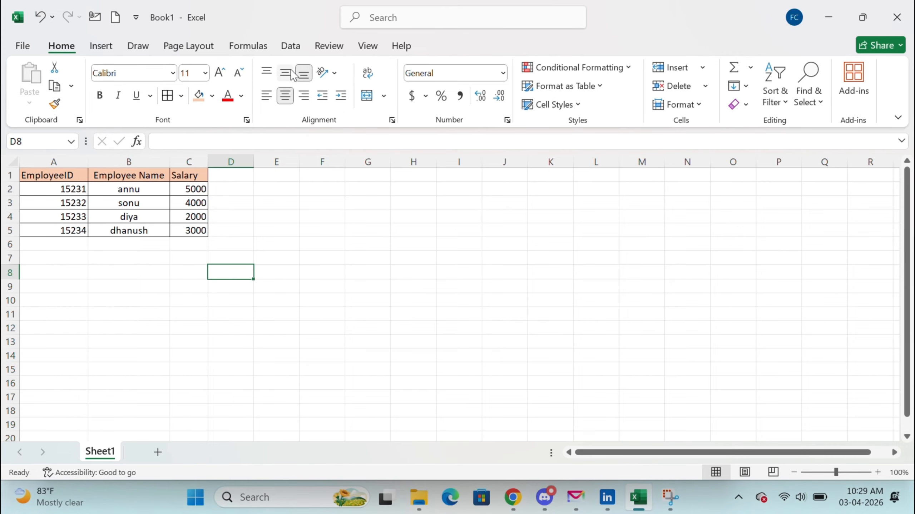
- Set middle vertical alignment on cell D8, and increase the Employee Name column's indent by one level before decreasing it again
click(290, 70)
click(143, 190)
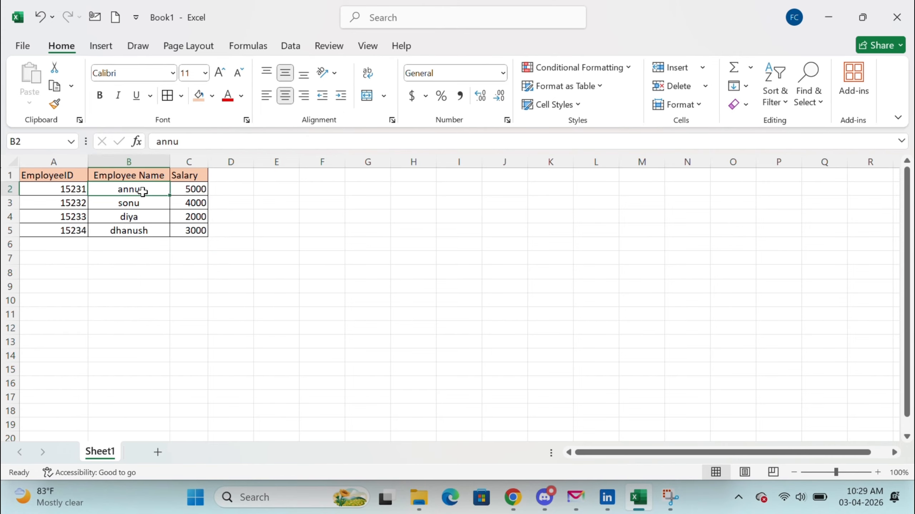
drag(153, 190, 159, 215)
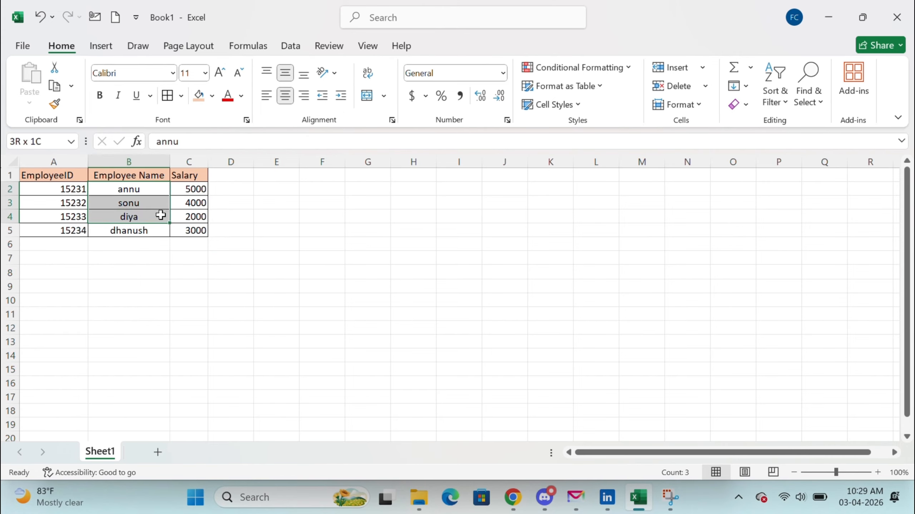
click(162, 158)
click(341, 97)
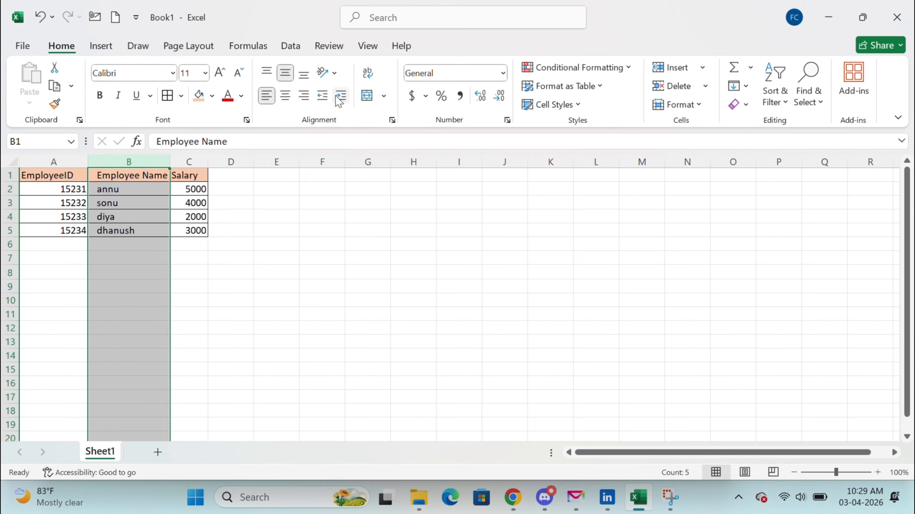
click(323, 97)
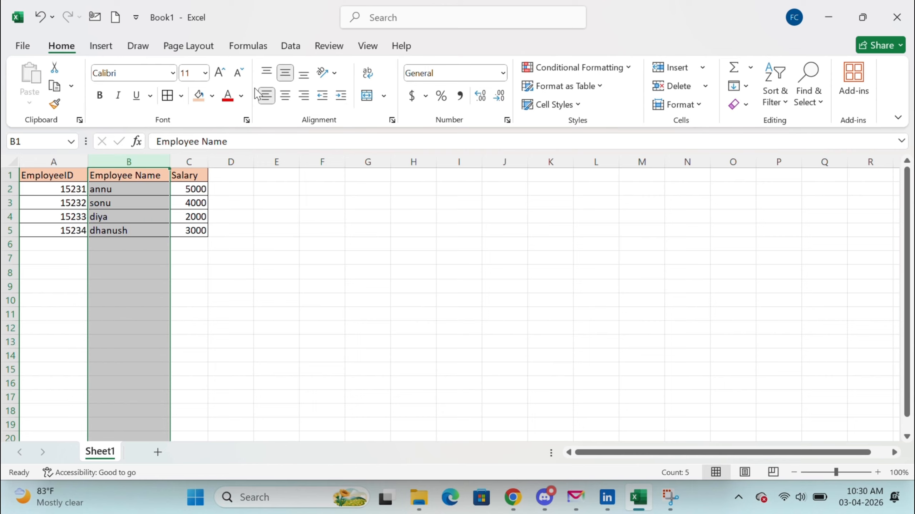
click(272, 257)
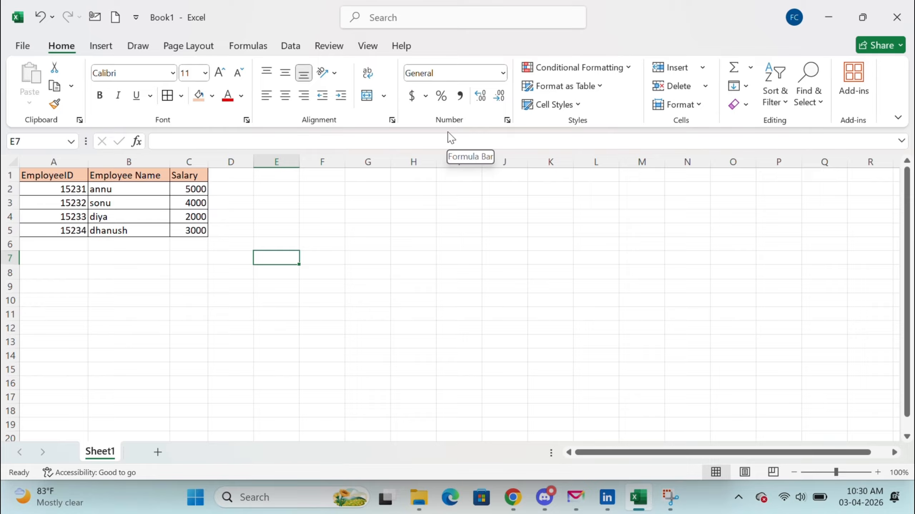
- Examine the accounting currency formats and the Number category of Format Cells without applying a format
click(426, 96)
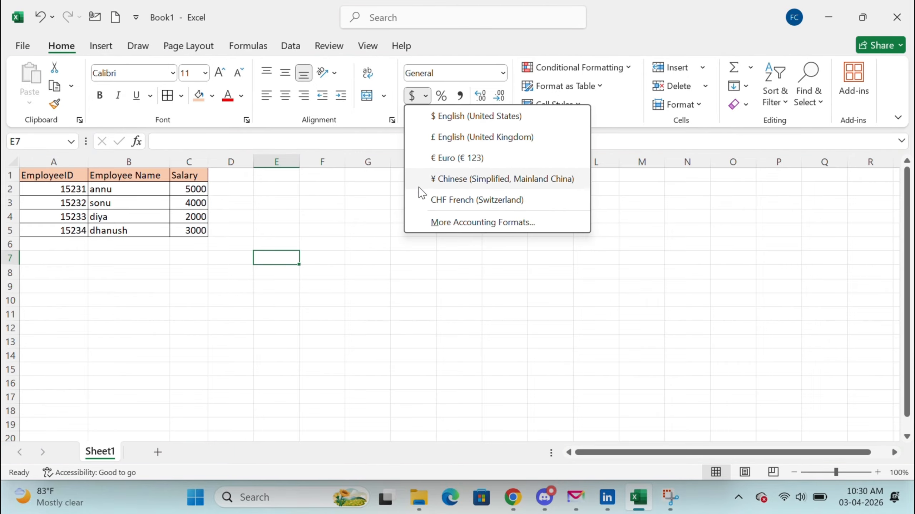
click(417, 226)
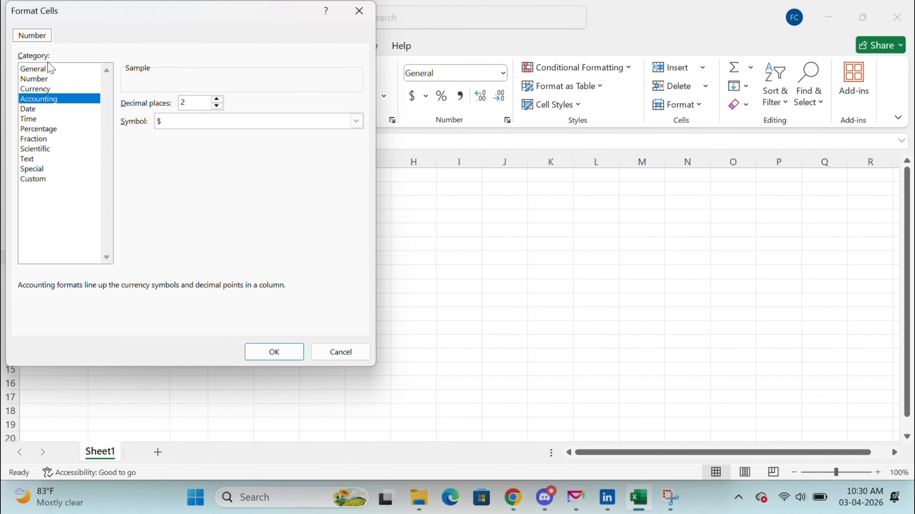
click(53, 81)
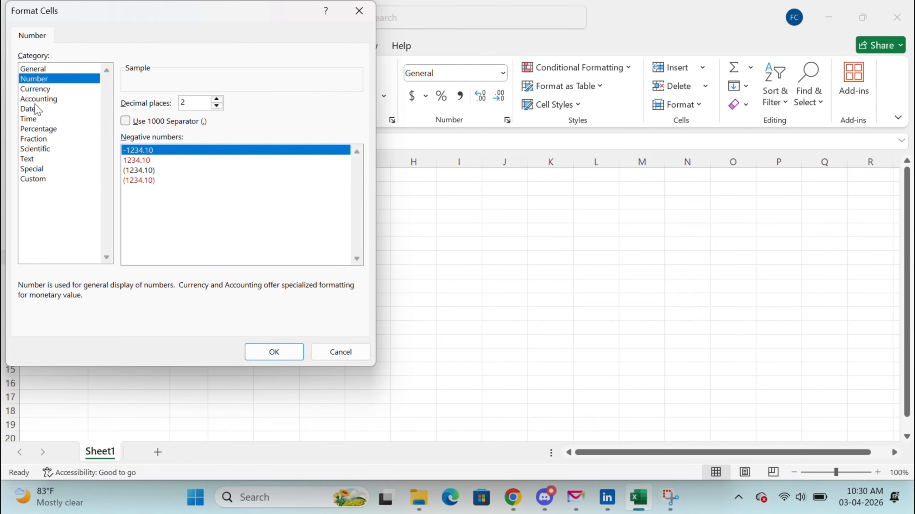
click(341, 352)
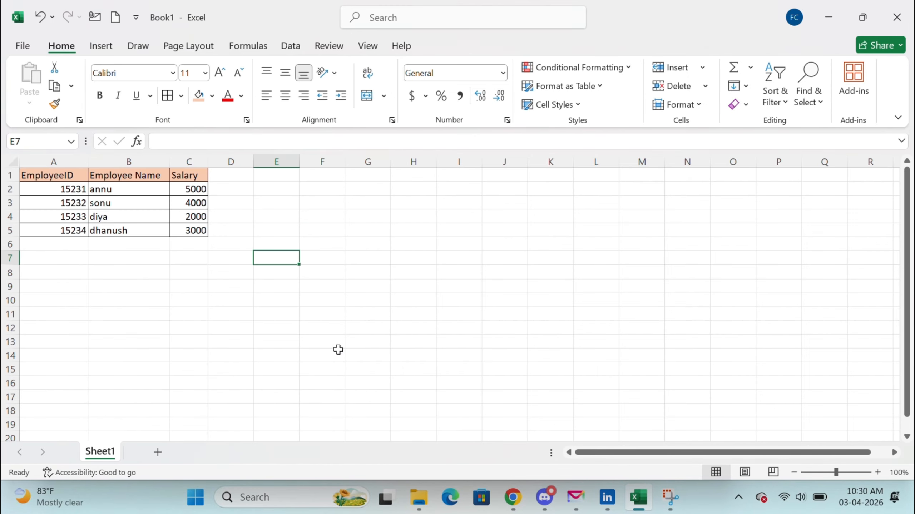
- Apply the £ English (United Kingdom) accounting format to the empty cell E7
click(420, 100)
click(426, 97)
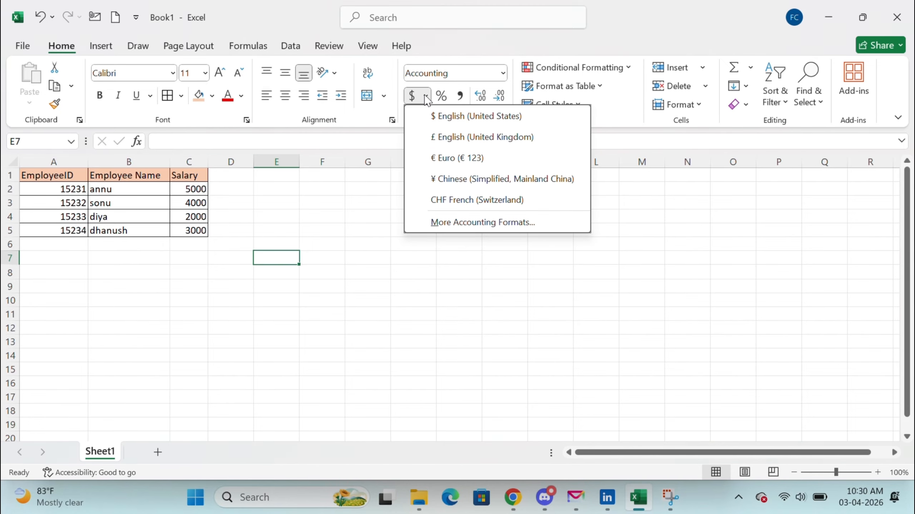
click(417, 142)
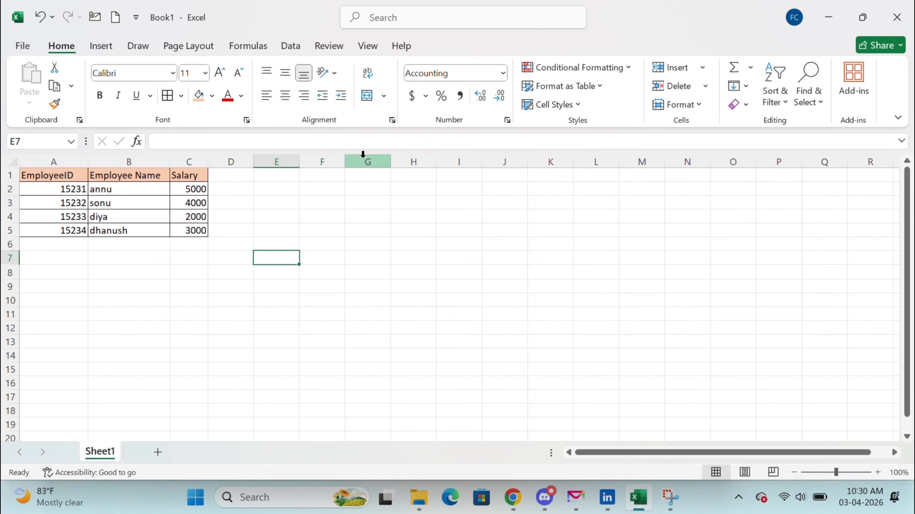
- Apply the £ English (United Kingdom) accounting format to the Salary column and widen the column to fit its amounts
click(213, 161)
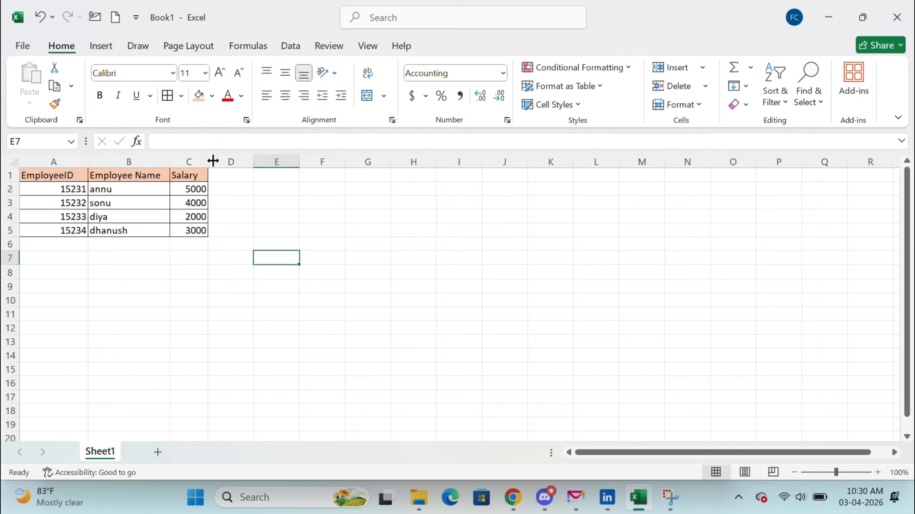
click(190, 161)
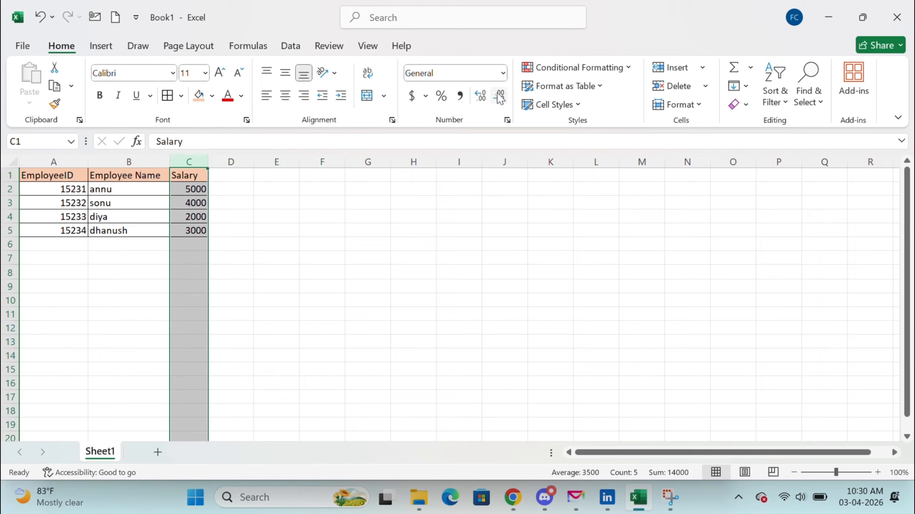
click(426, 96)
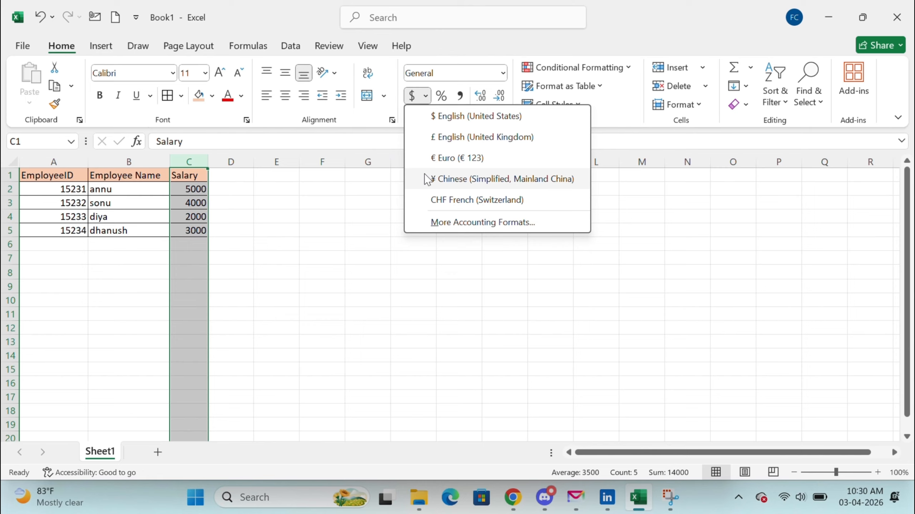
click(435, 137)
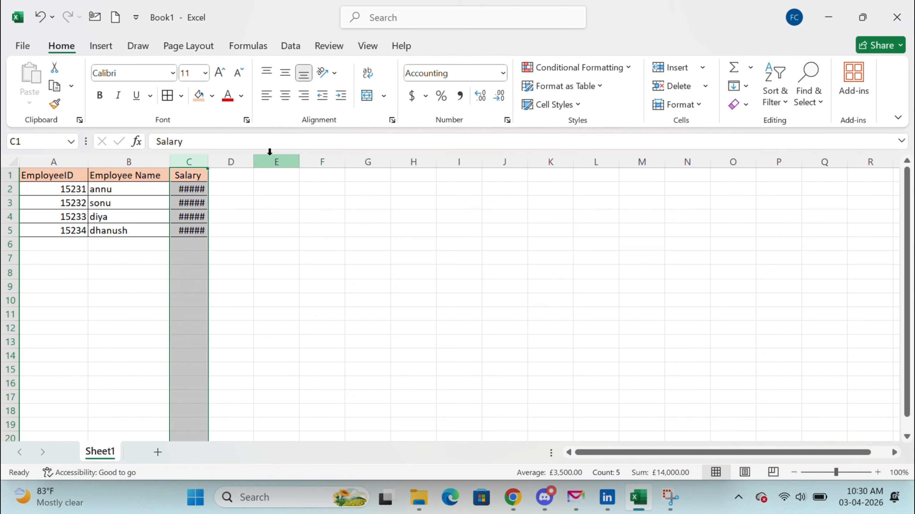
drag(208, 162, 232, 161)
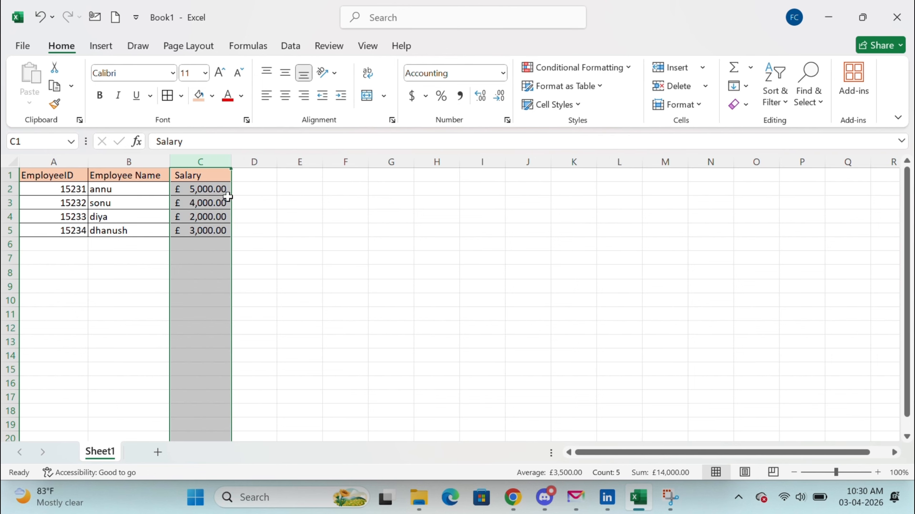
click(240, 201)
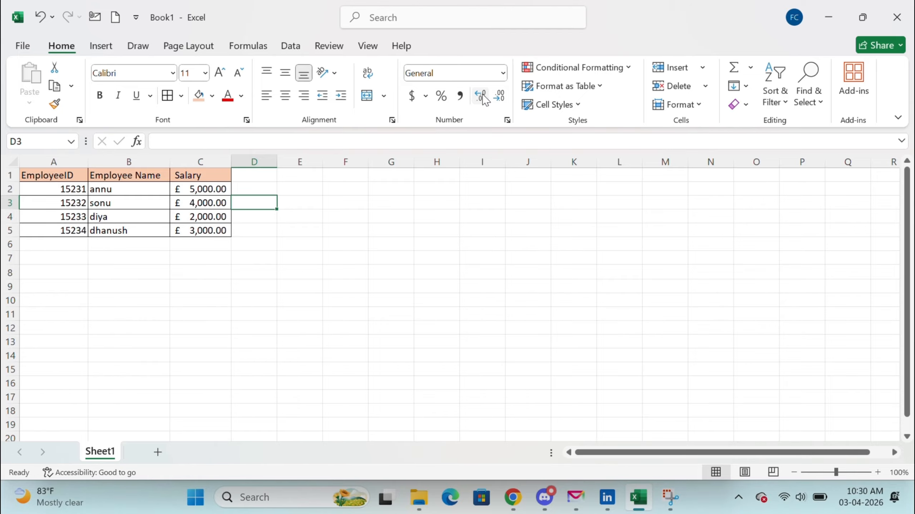
- Increase the Salary column's decimals to three places, then reduce them to none
click(207, 160)
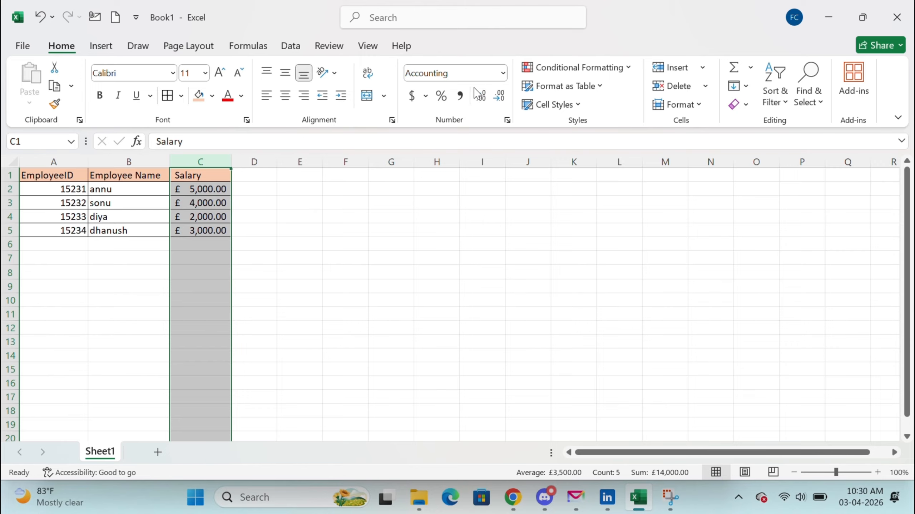
click(485, 102)
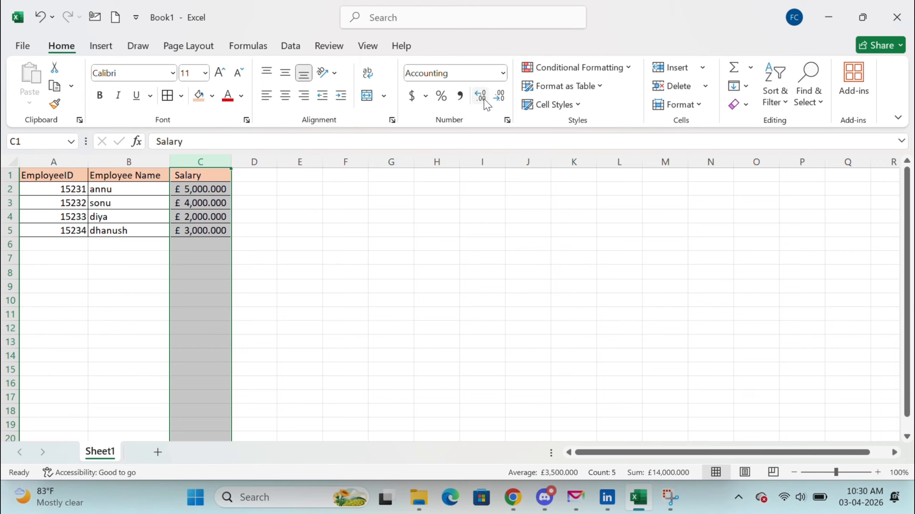
click(503, 99)
click(504, 101)
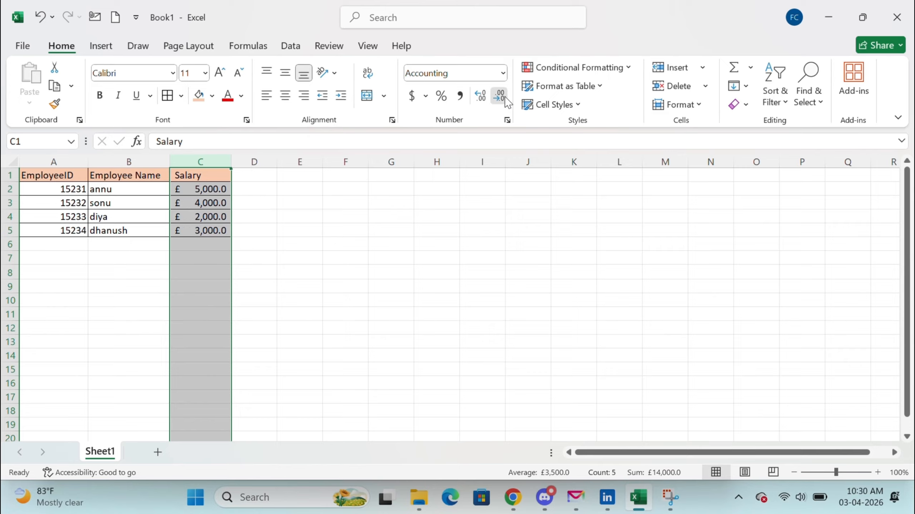
click(506, 101)
click(372, 245)
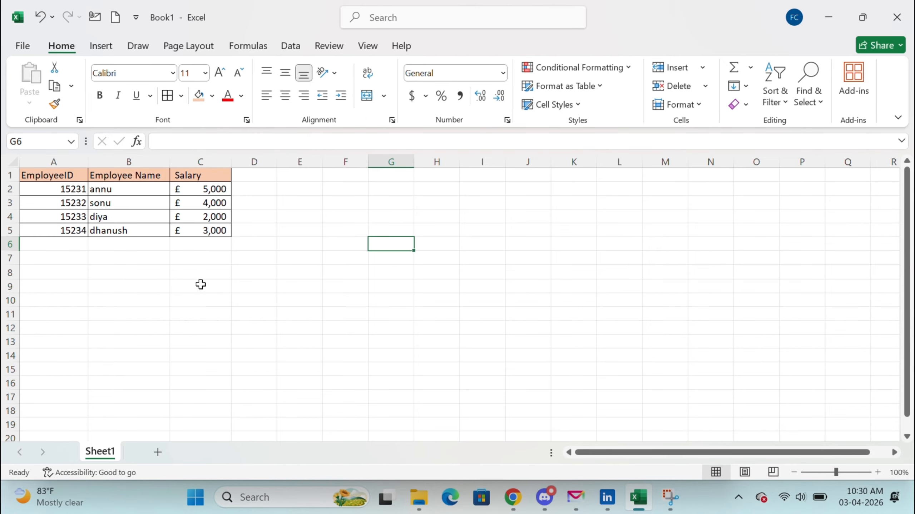